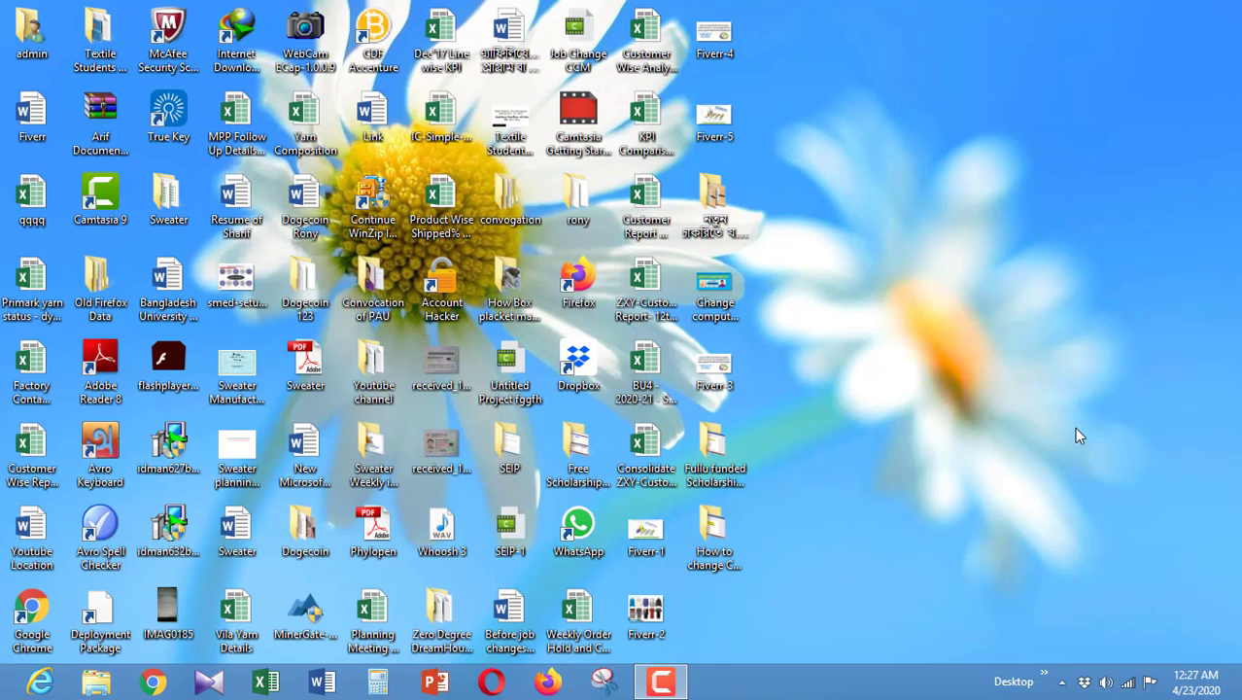
# Create a new folder on the desktop and name it with the owner's first name.
pyautogui.rightClick(815, 257)
pyautogui.moveTo(886, 474)
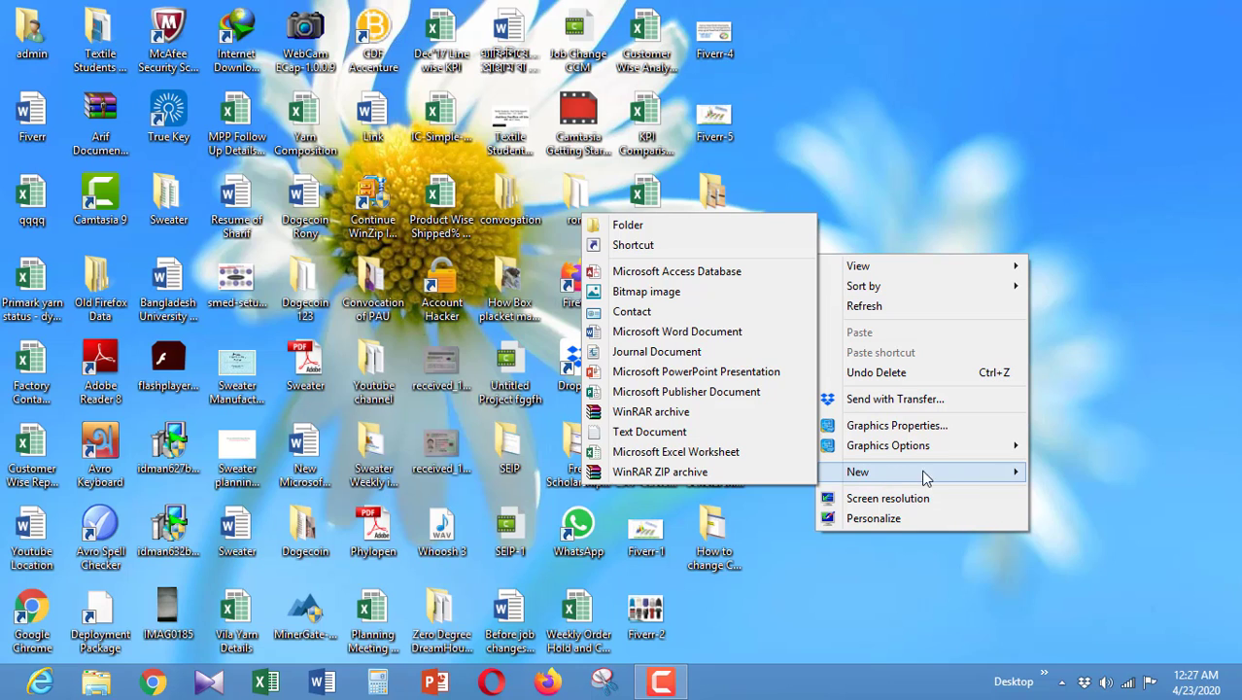
pyautogui.click(746, 238)
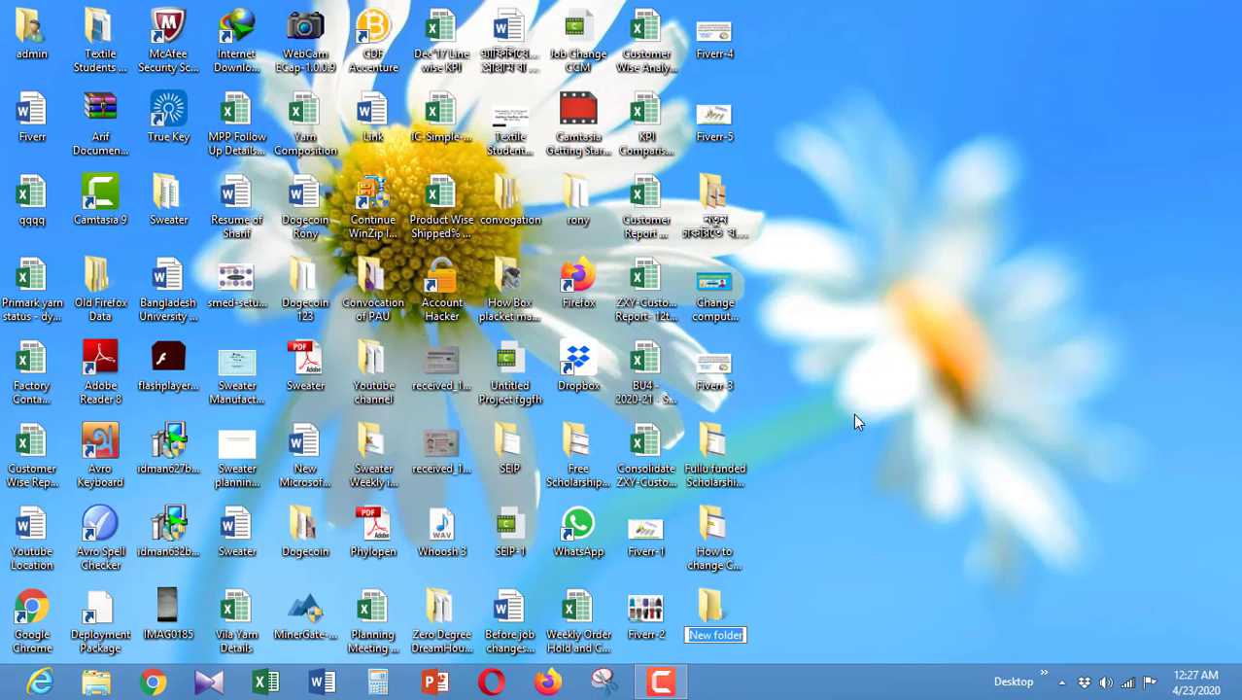
pyautogui.write('Shari')
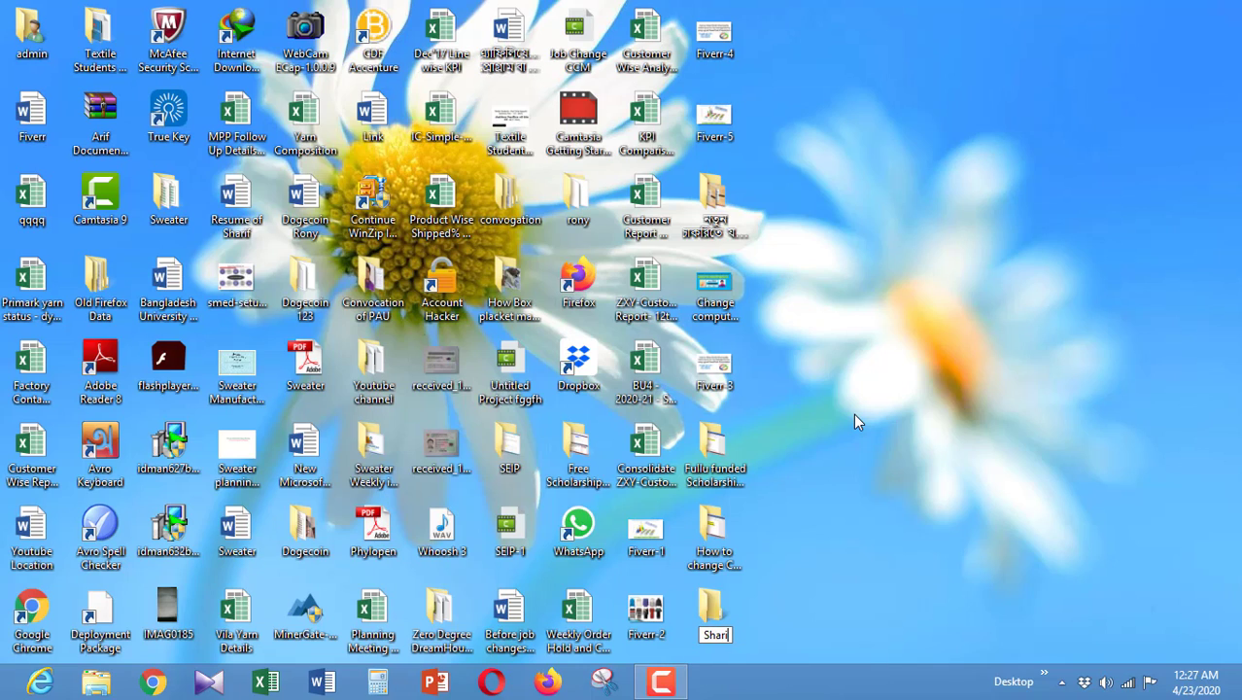
pyautogui.write('f')
pyautogui.press('Return')
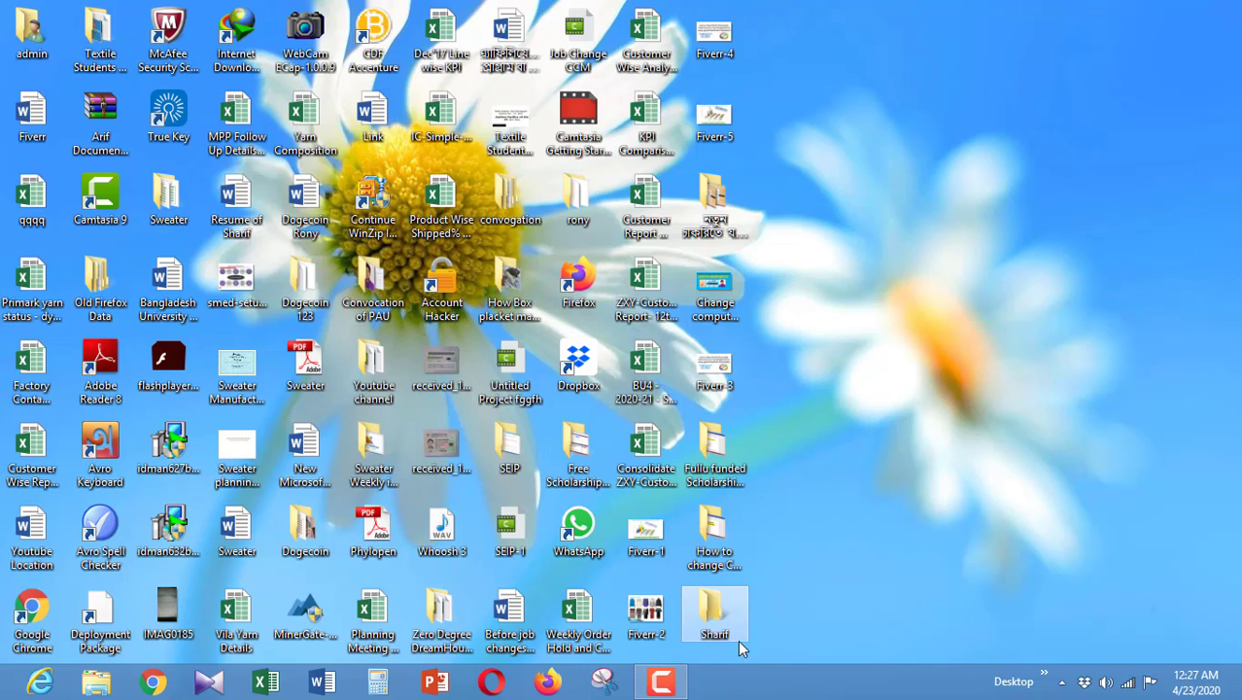
# Open the new desktop folder and create a subfolder named Zero inside it.
pyautogui.doubleClick(726, 617)
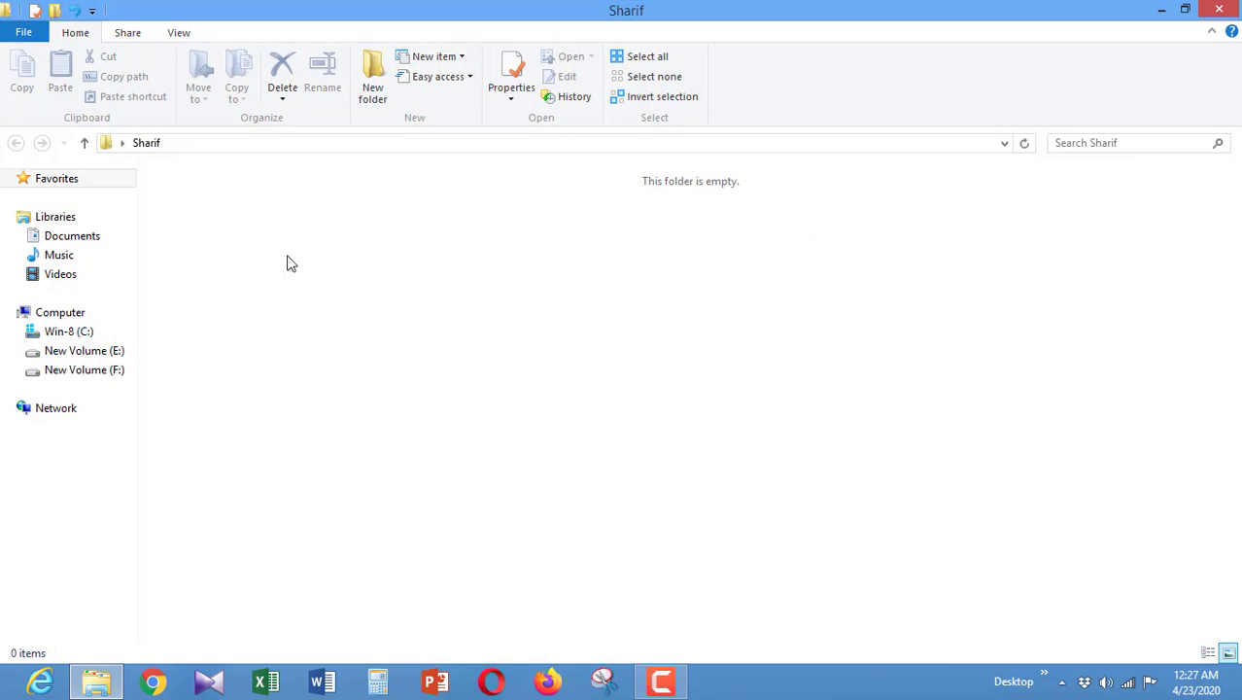
pyautogui.rightClick(288, 263)
pyautogui.moveTo(374, 561)
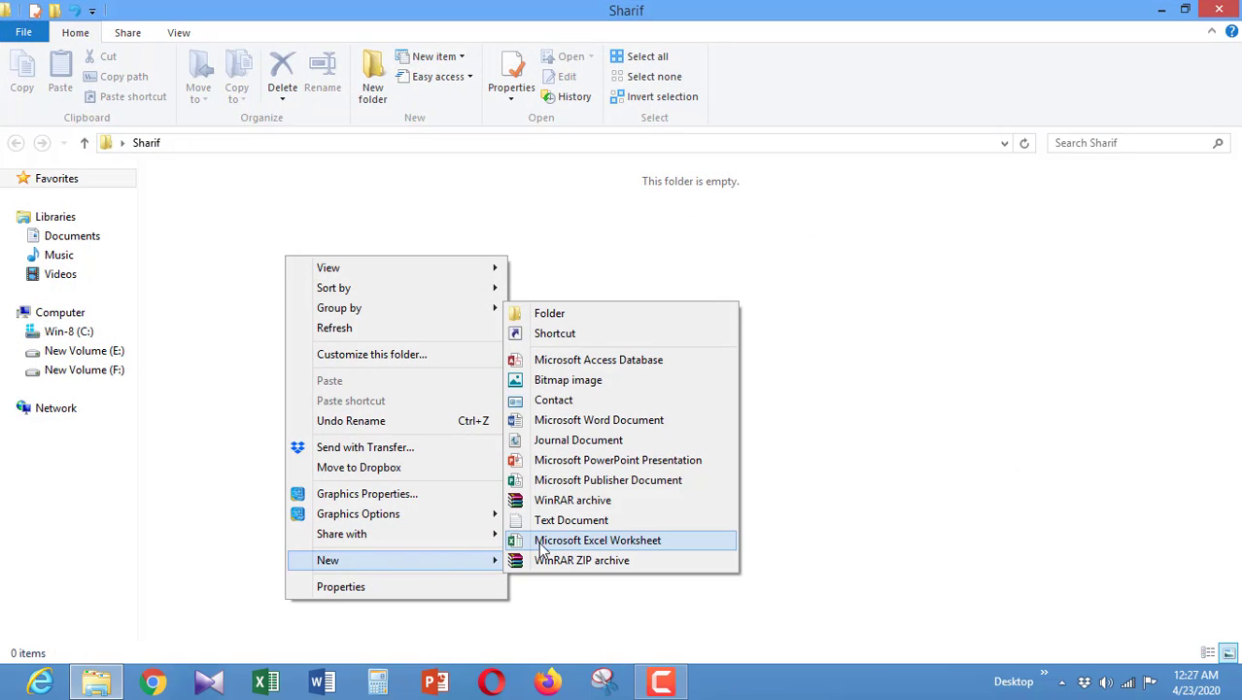
pyautogui.click(582, 318)
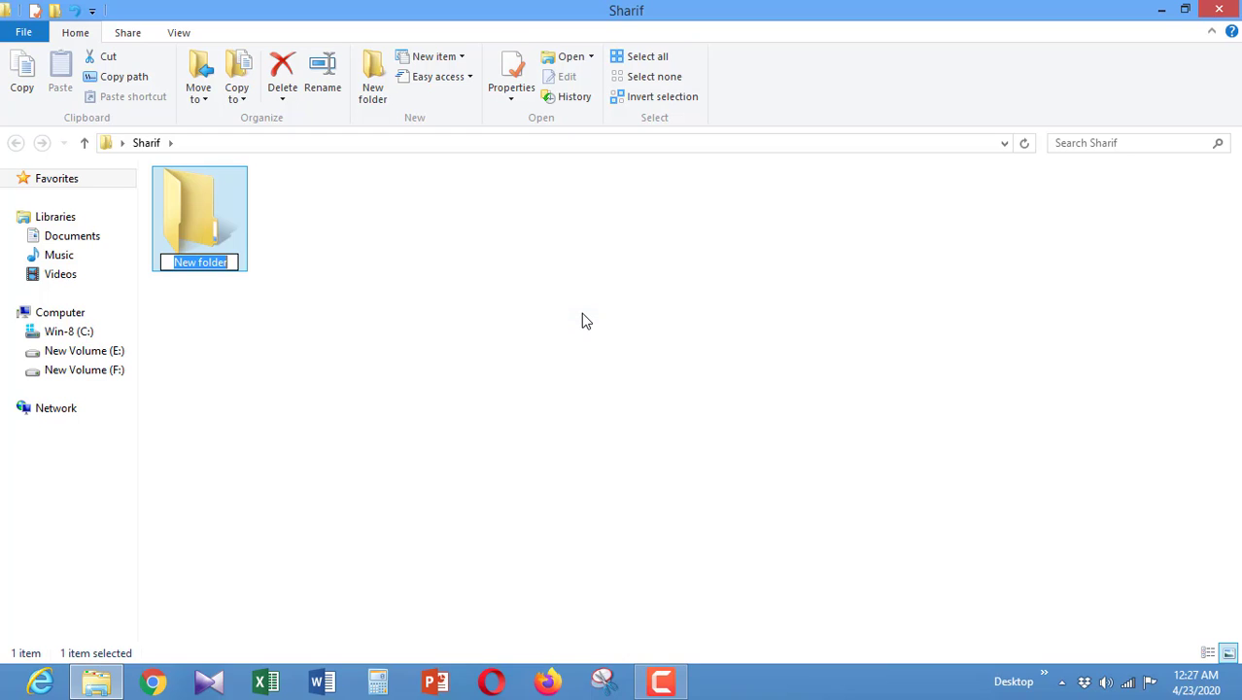
pyautogui.write('Z')
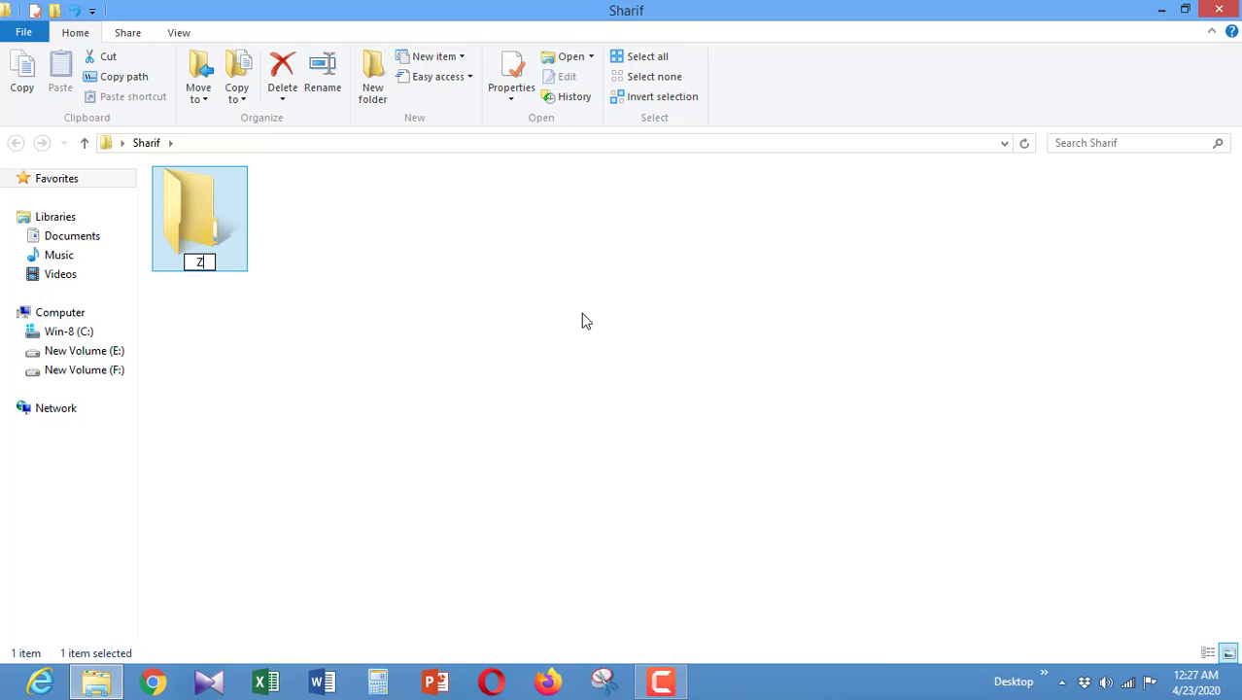
pyautogui.write('ero')
pyautogui.click(583, 316)
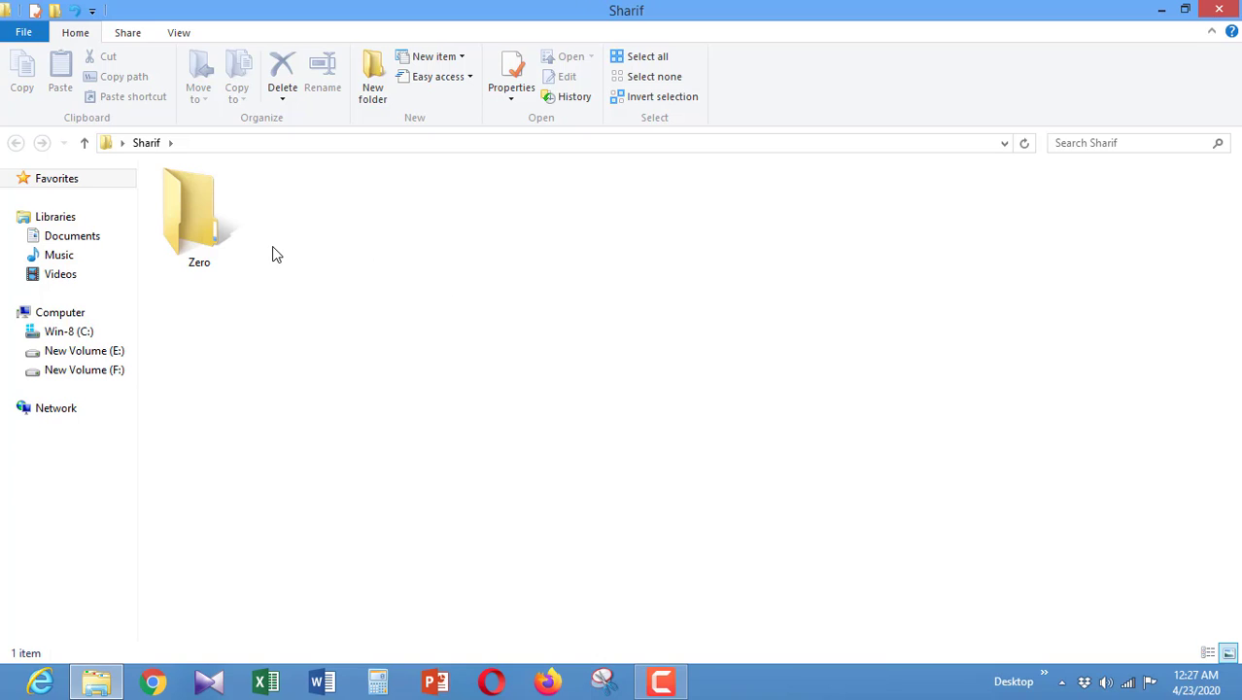
# Open the Zero folder's security permissions for editing and deny Full control to SYSTEM.
pyautogui.rightClick(203, 245)
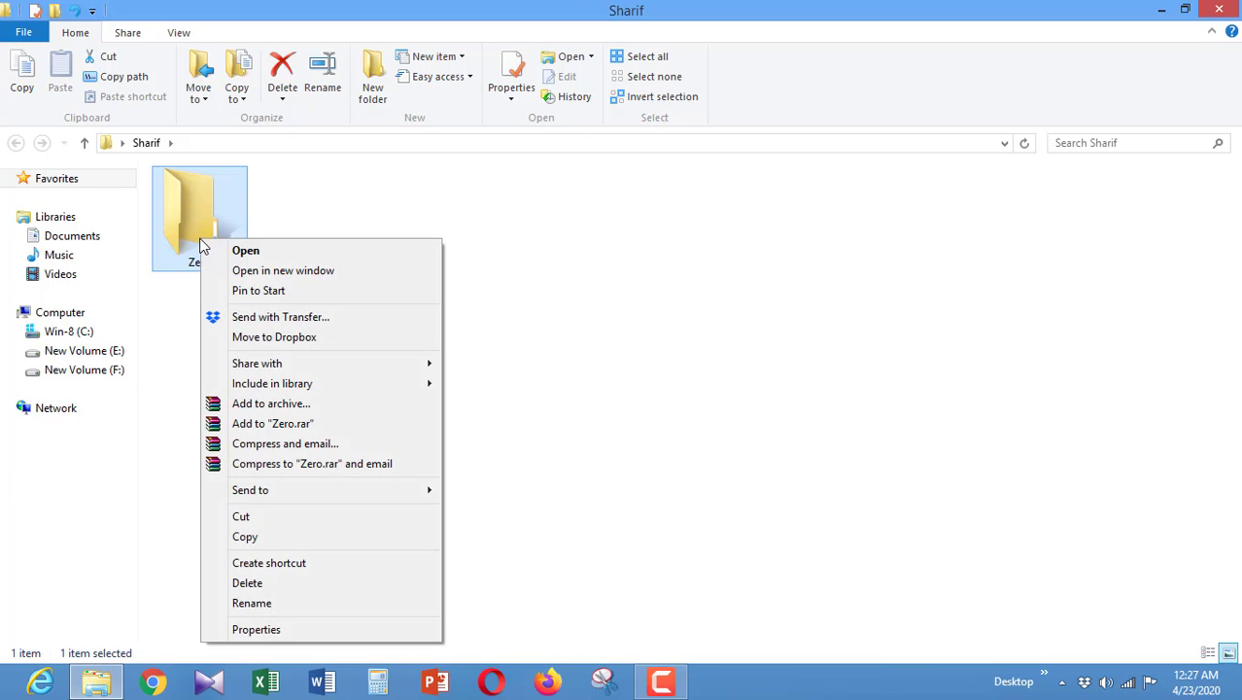
pyautogui.click(279, 631)
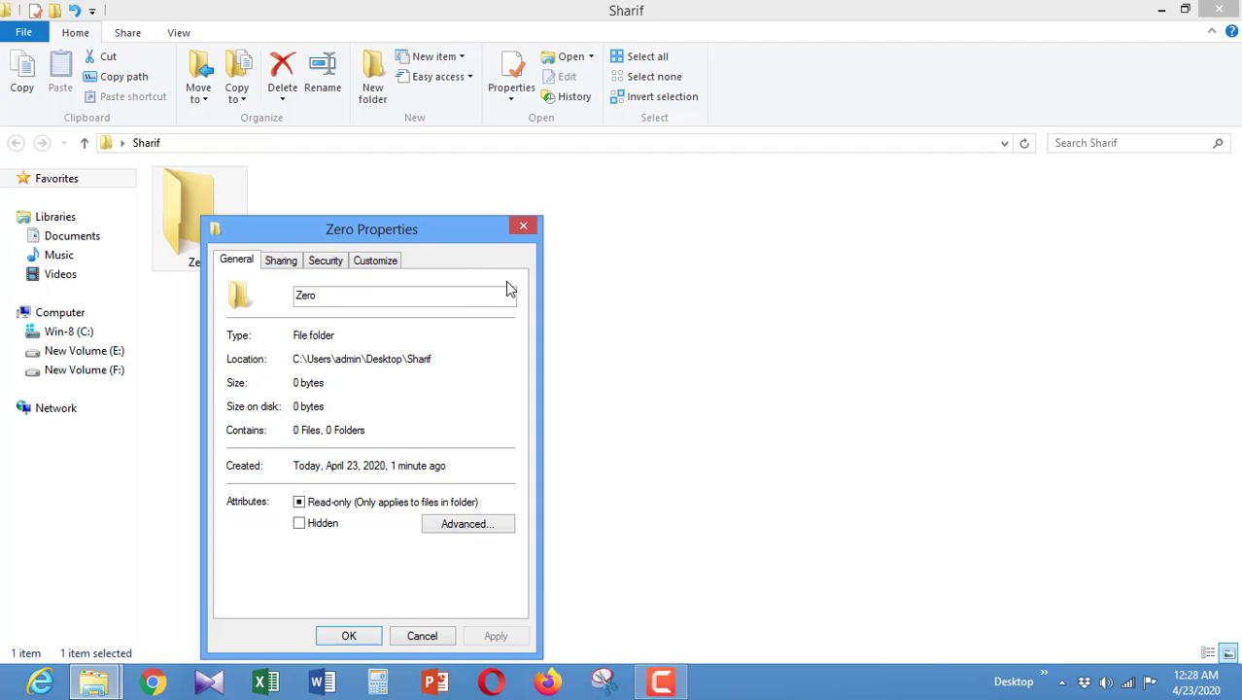
pyautogui.click(337, 271)
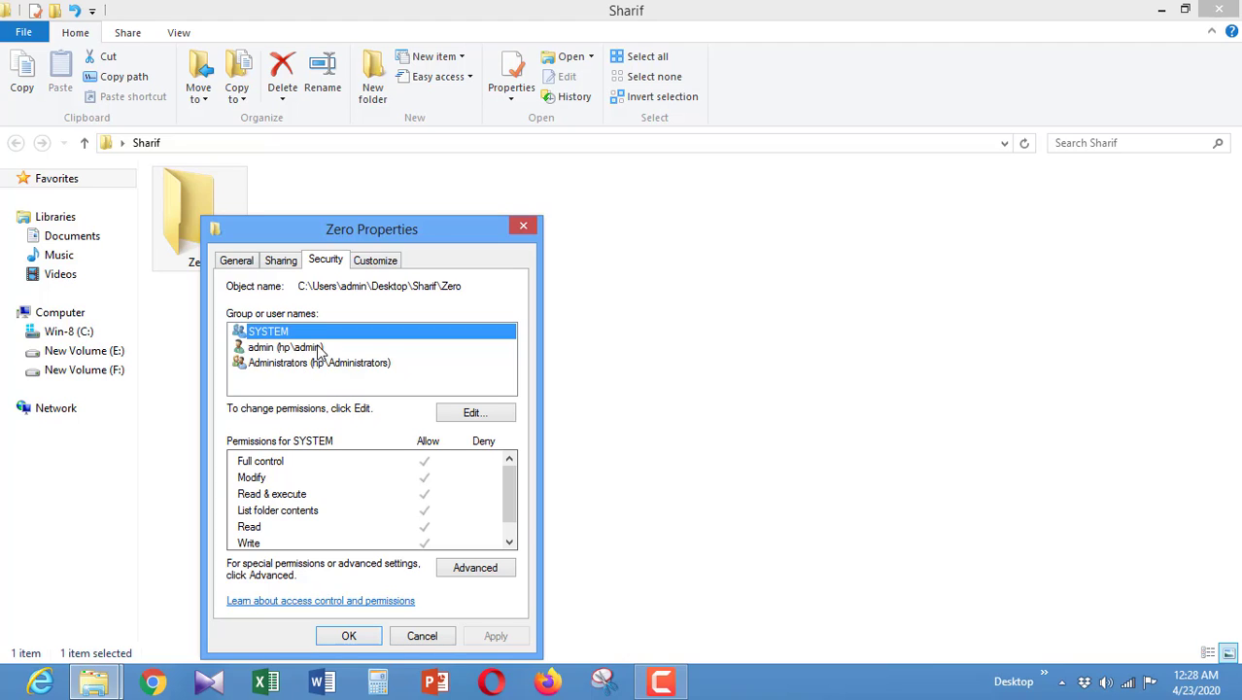
pyautogui.click(490, 415)
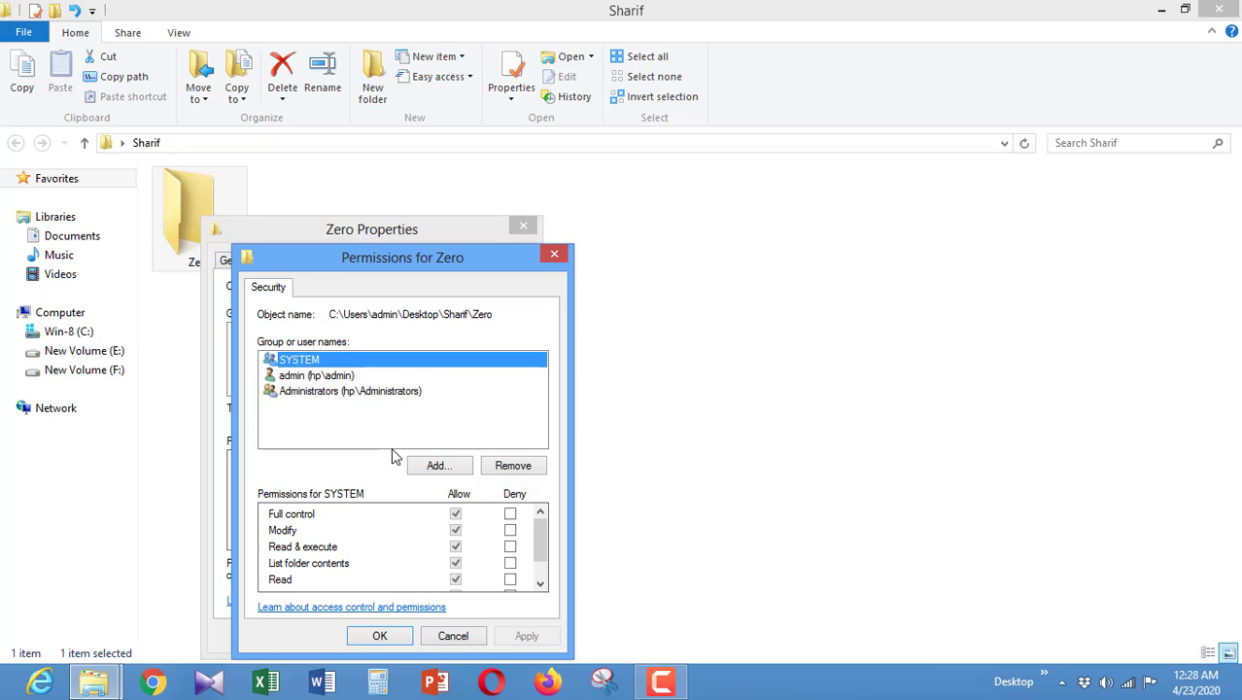
pyautogui.click(509, 514)
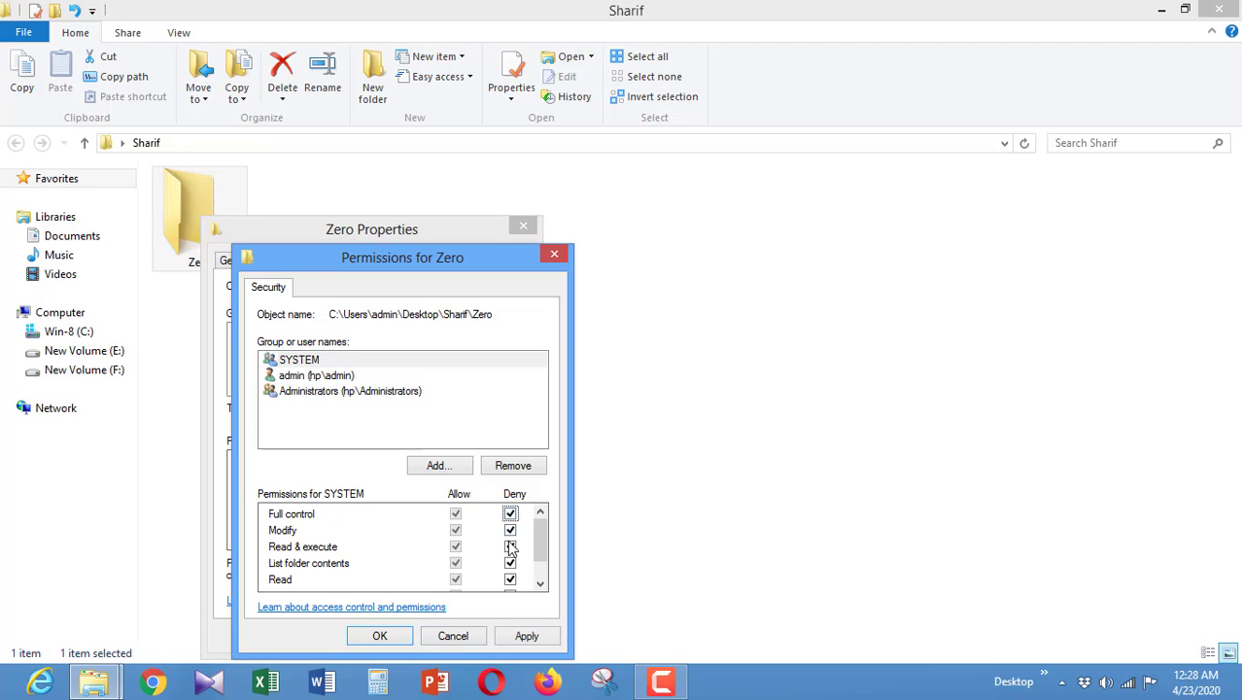
pyautogui.scroll(-1, 518, 539)
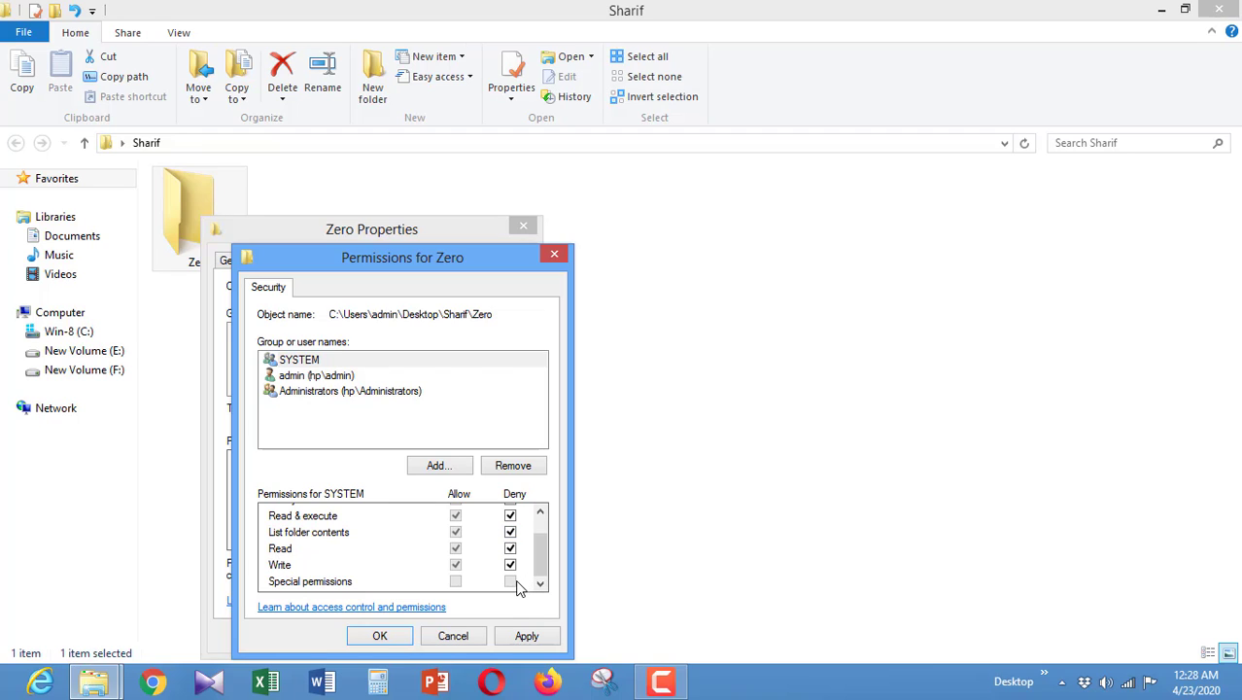
pyautogui.scroll(1, 518, 573)
pyautogui.scroll(-1, 518, 572)
pyautogui.scroll(1, 517, 572)
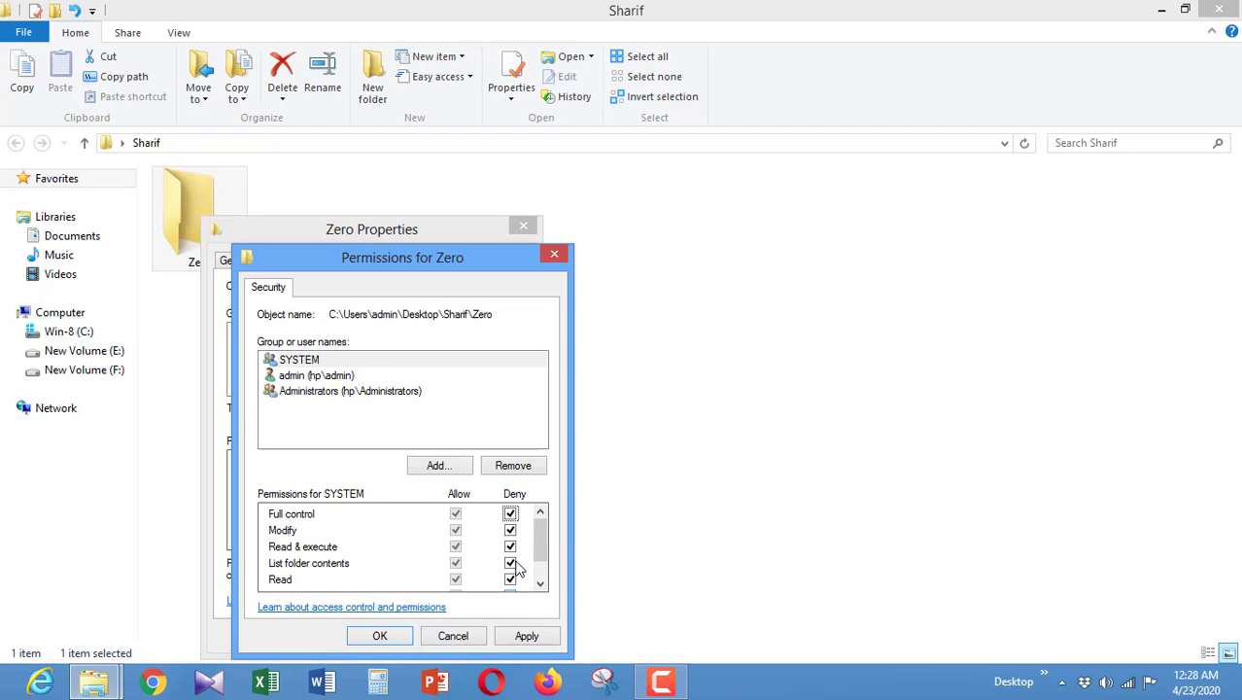
# Deny Full control of the Zero folder to the admin user.
pyautogui.click(345, 377)
pyautogui.click(509, 513)
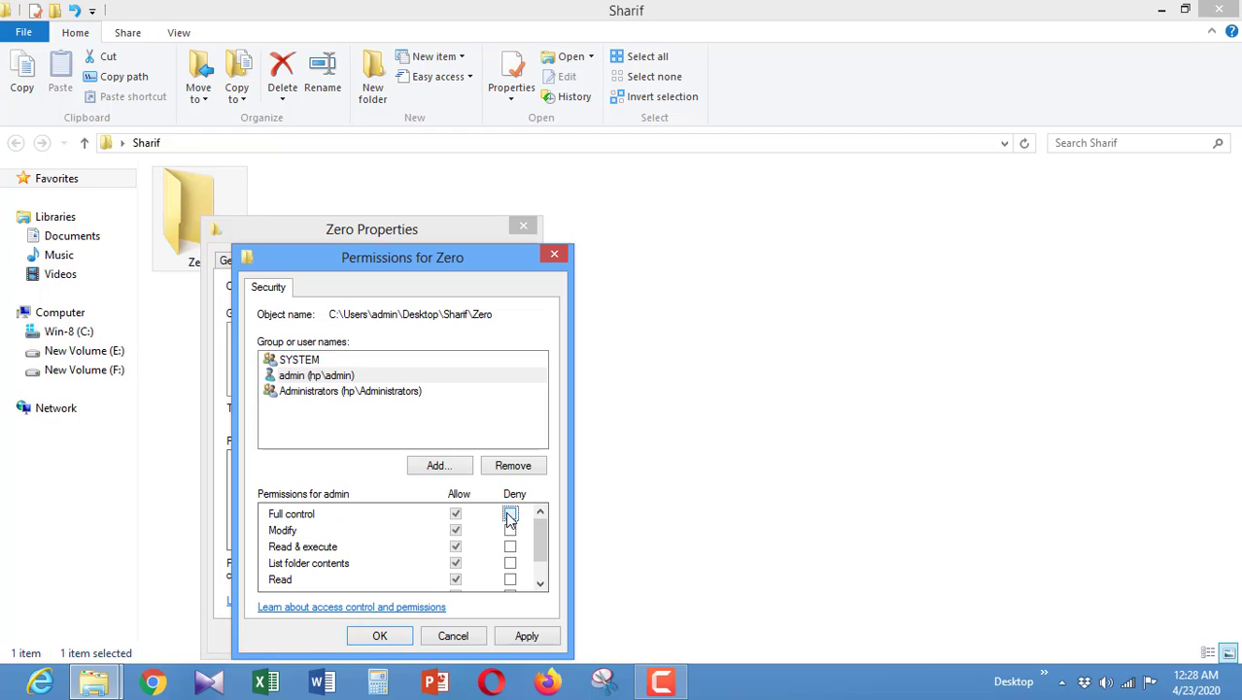
pyautogui.scroll(-1, 506, 549)
pyautogui.scroll(1, 502, 551)
pyautogui.scroll(-1, 331, 551)
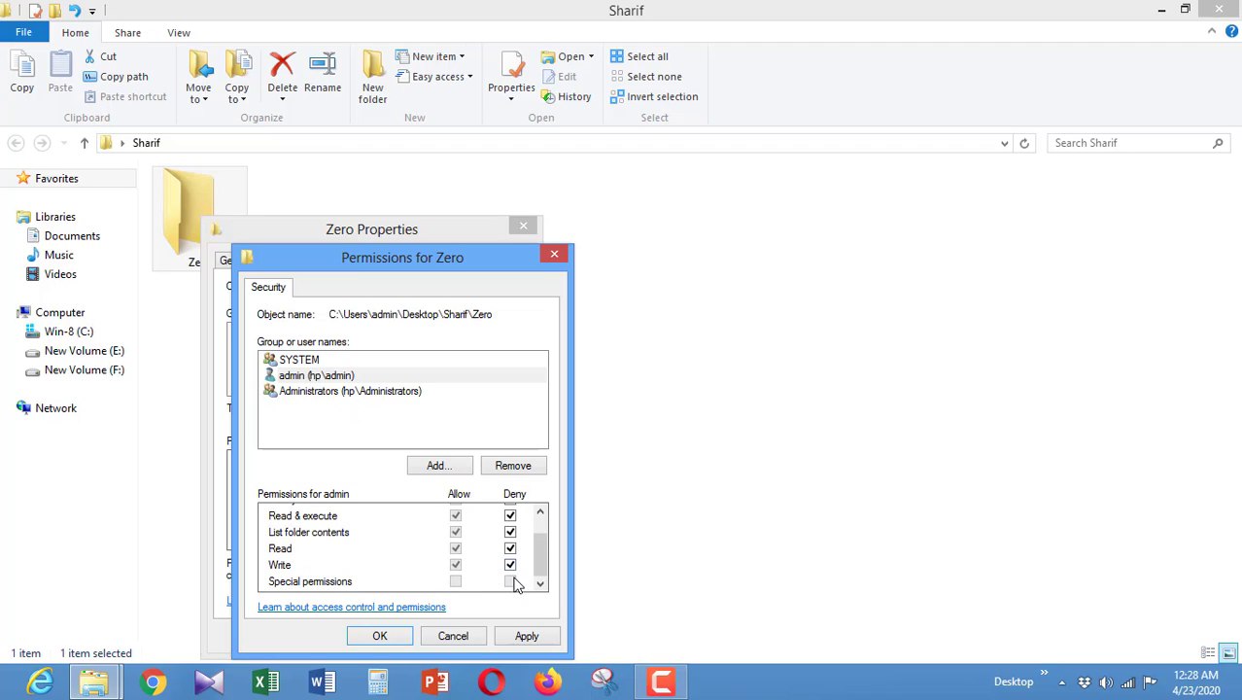
# Deny Full control of the Zero folder to the Administrators group, then apply the deny entries and close its properties.
pyautogui.click(371, 392)
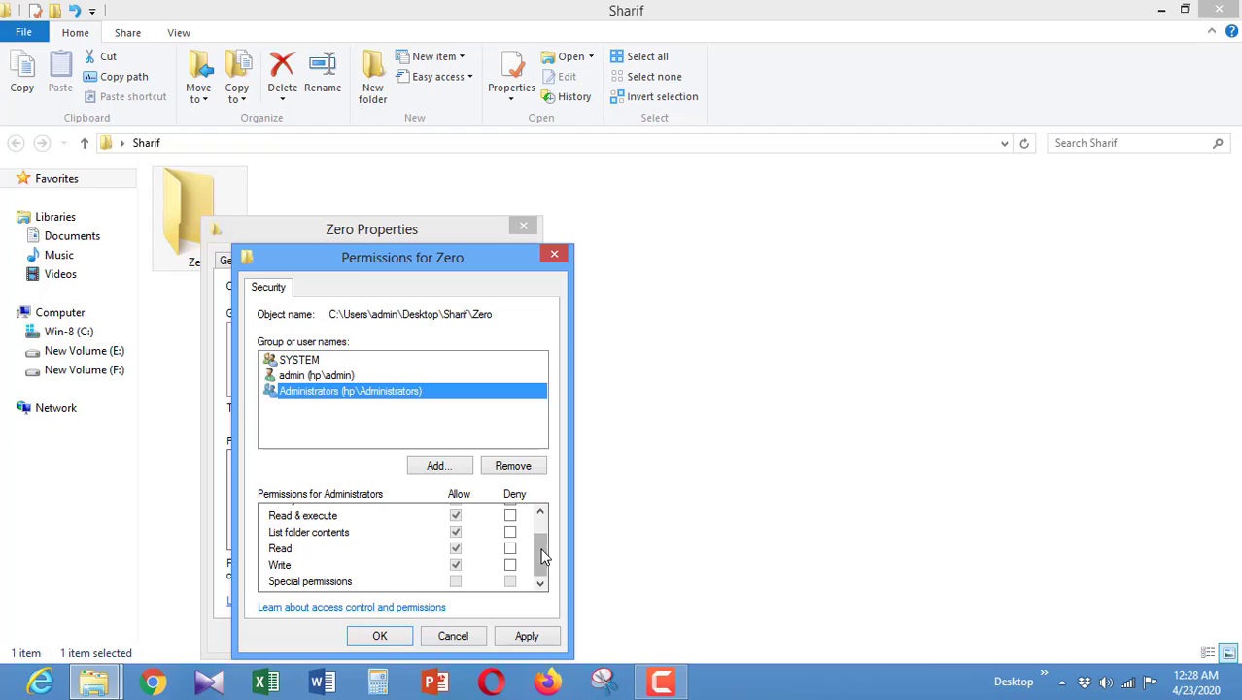
pyautogui.moveTo(544, 556); pyautogui.dragTo(543, 509)
pyautogui.click(510, 515)
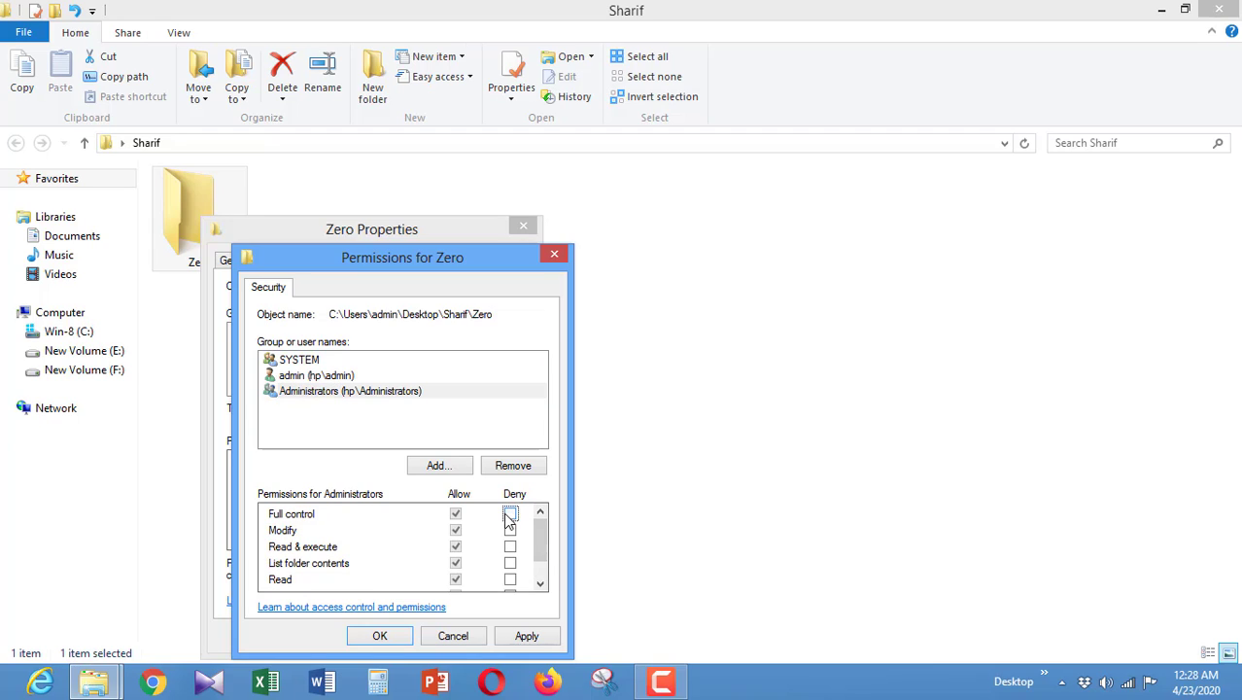
pyautogui.click(508, 514)
pyautogui.click(525, 636)
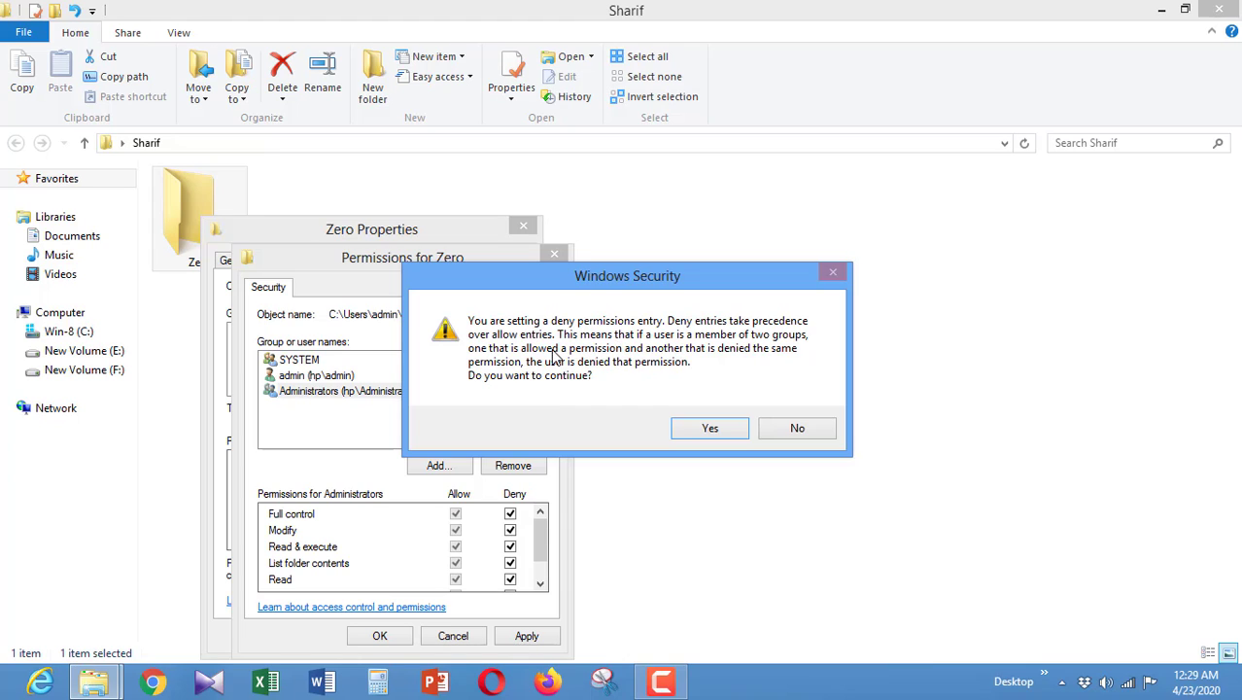
pyautogui.click(708, 430)
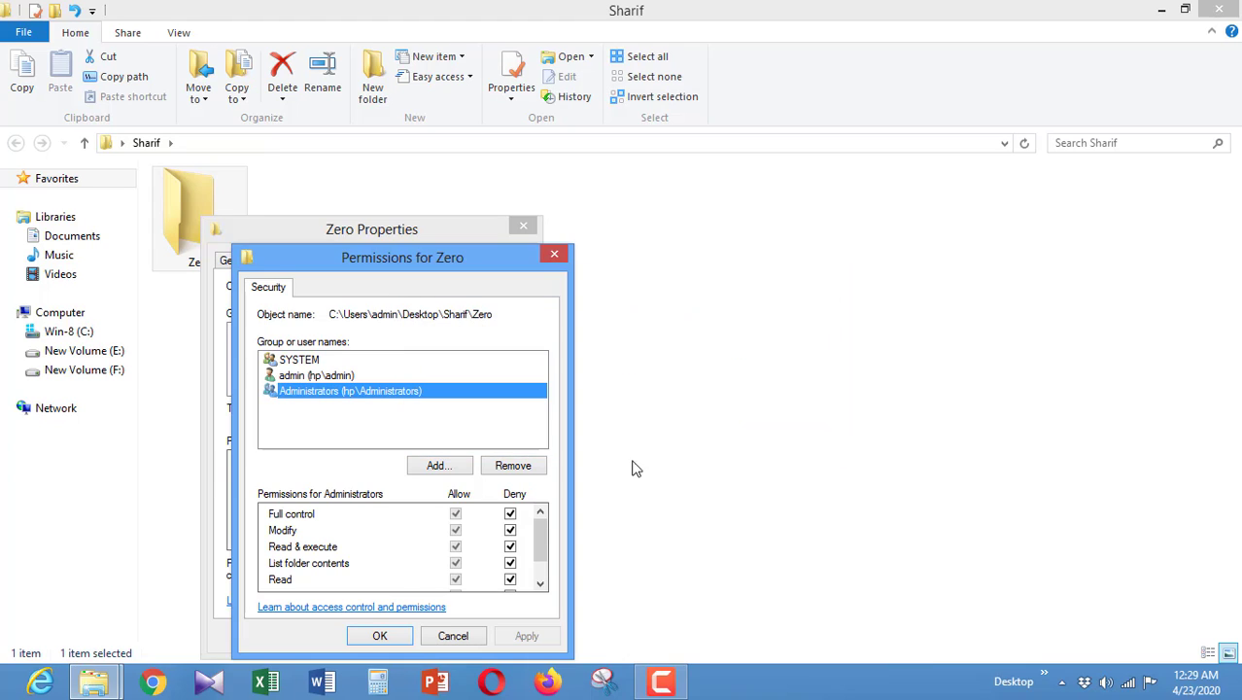
pyautogui.click(379, 637)
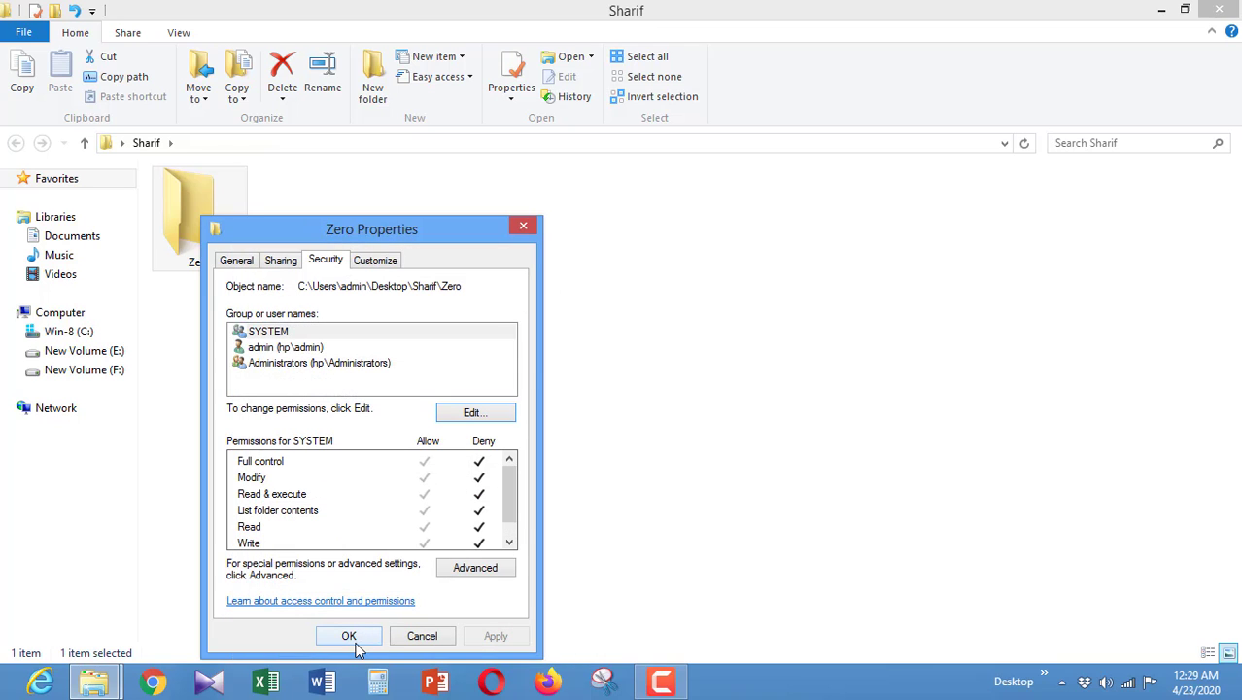
pyautogui.click(352, 639)
# Try to delete the Zero folder, retry once, and dismiss the deletion.
pyautogui.rightClick(379, 379)
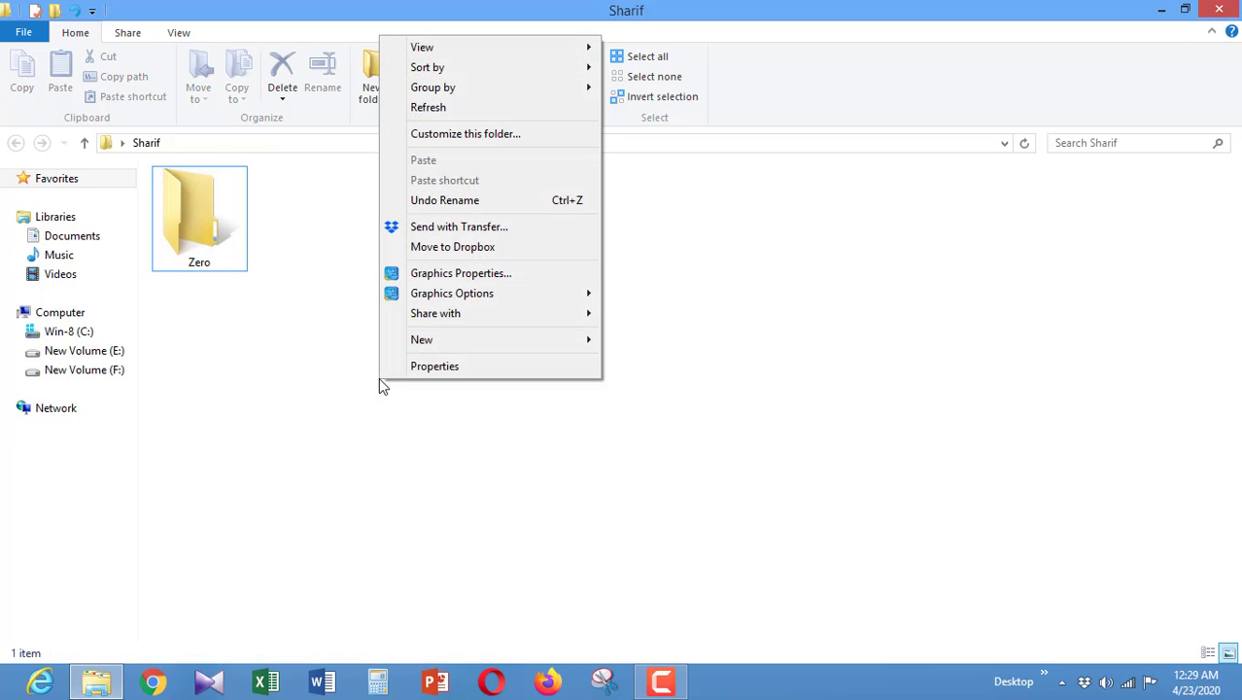
pyautogui.click(200, 259)
pyautogui.rightClick(200, 258)
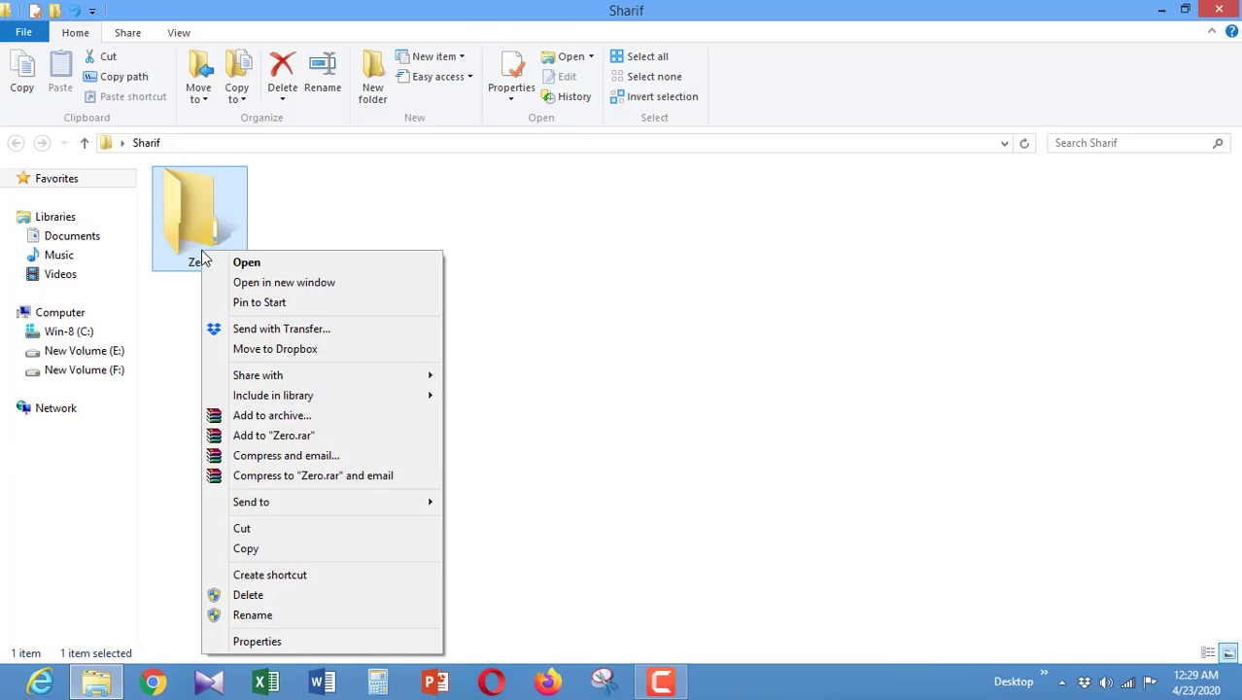
pyautogui.click(288, 594)
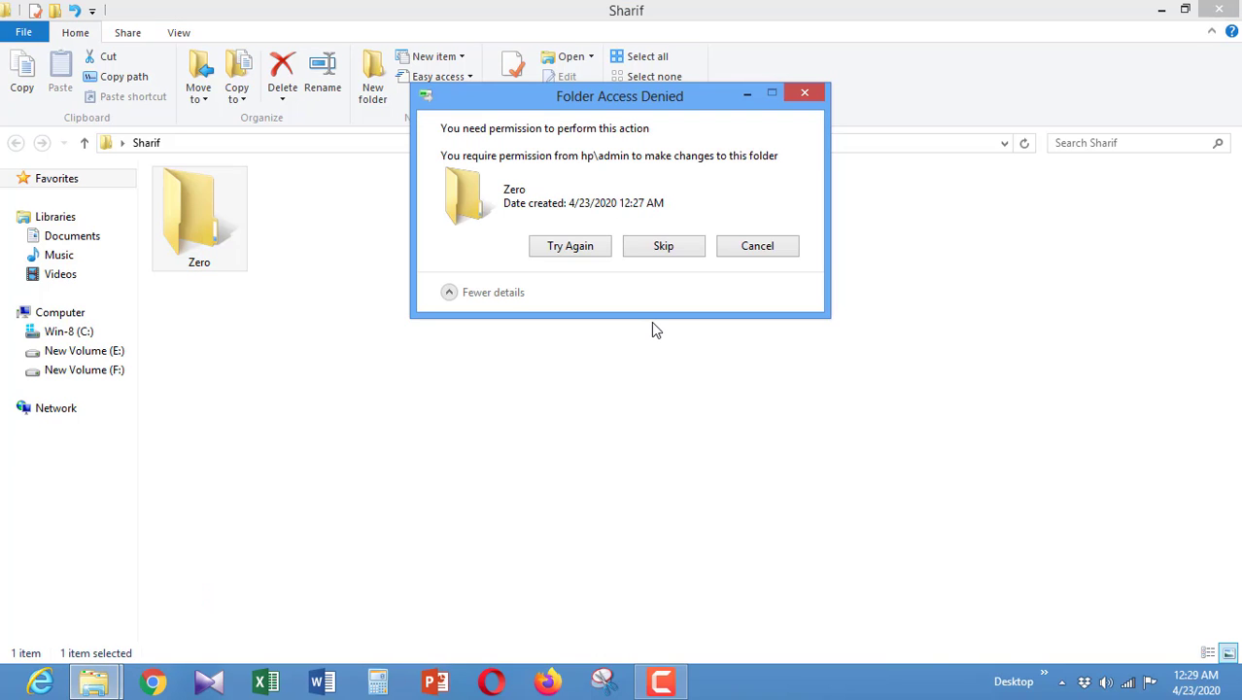
pyautogui.click(687, 248)
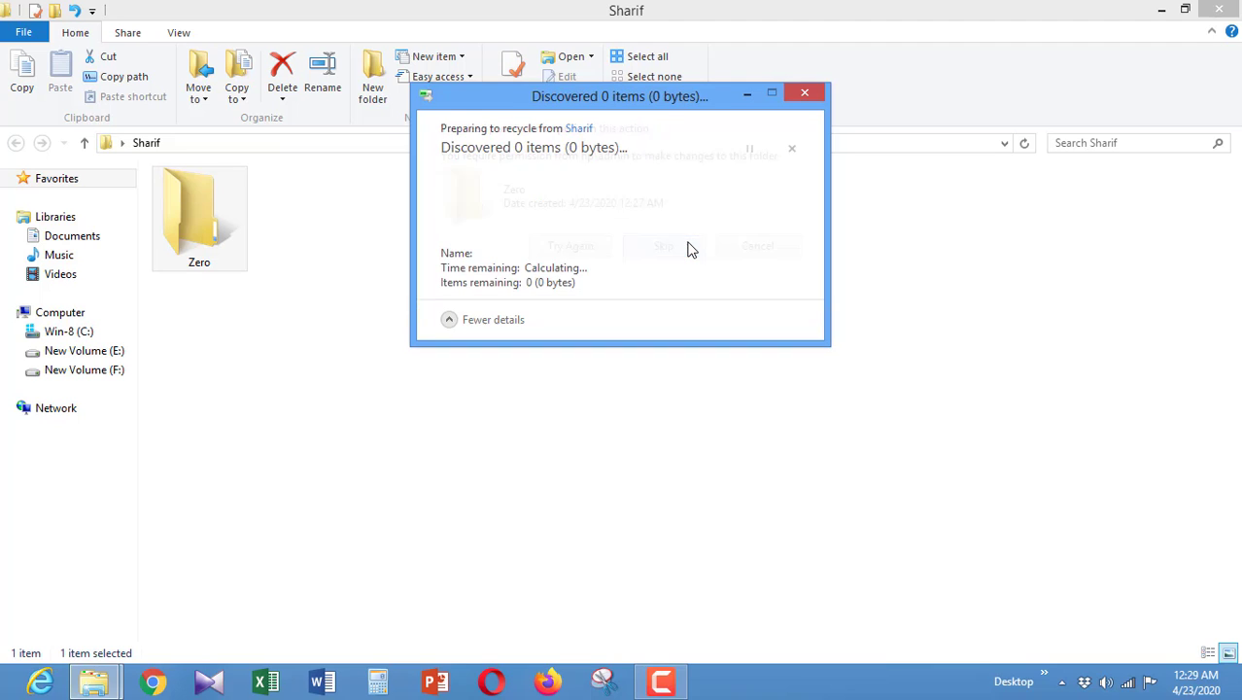
pyautogui.click(605, 247)
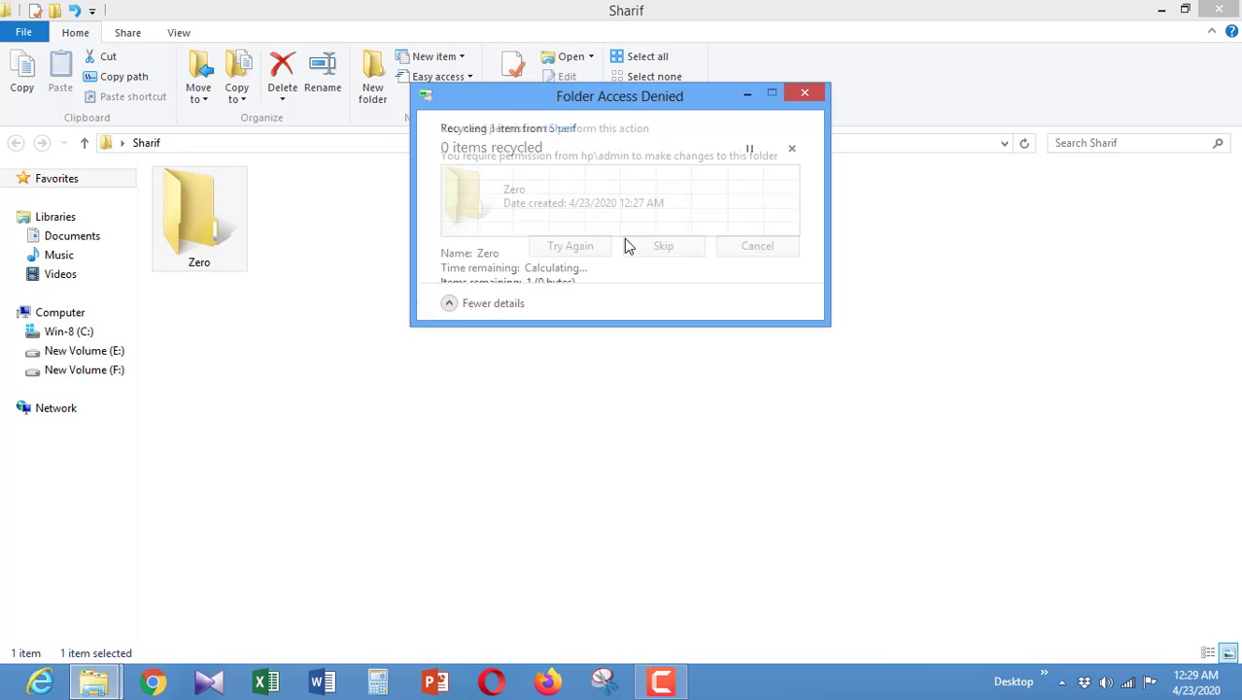
pyautogui.click(803, 91)
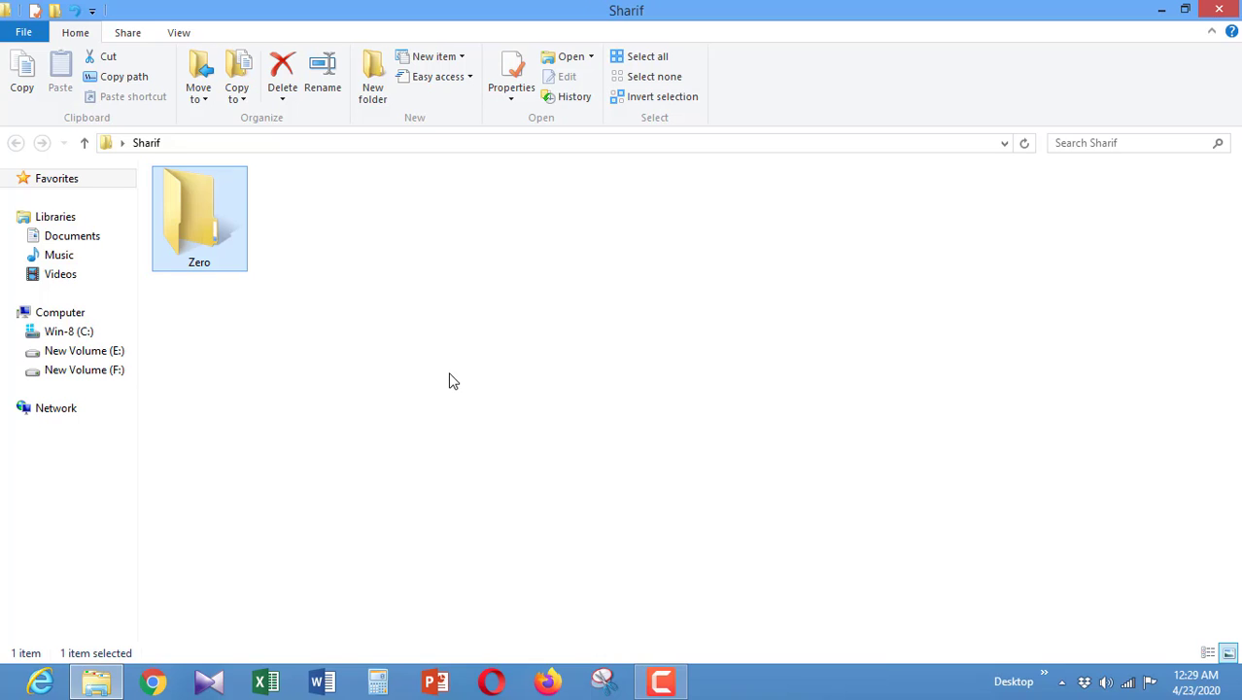
# Open the Zero folder's security permissions for editing and clear every Deny entry for SYSTEM, from Full control through Write.
pyautogui.rightClick(225, 268)
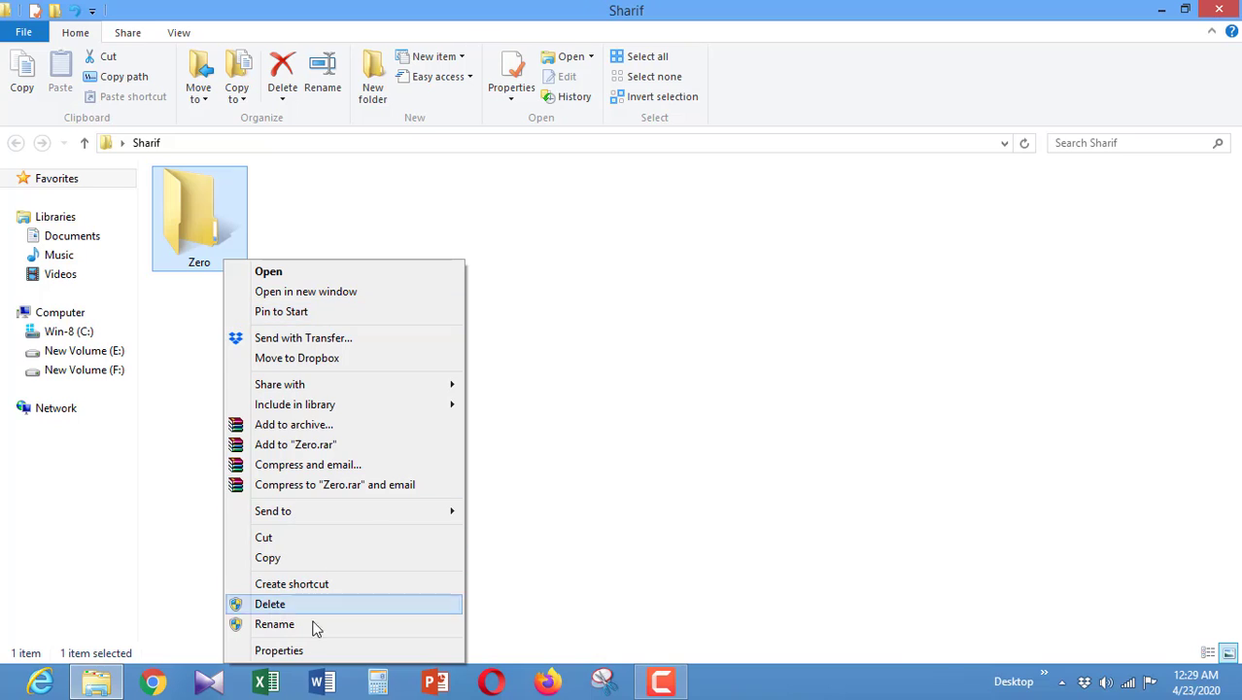
pyautogui.click(313, 650)
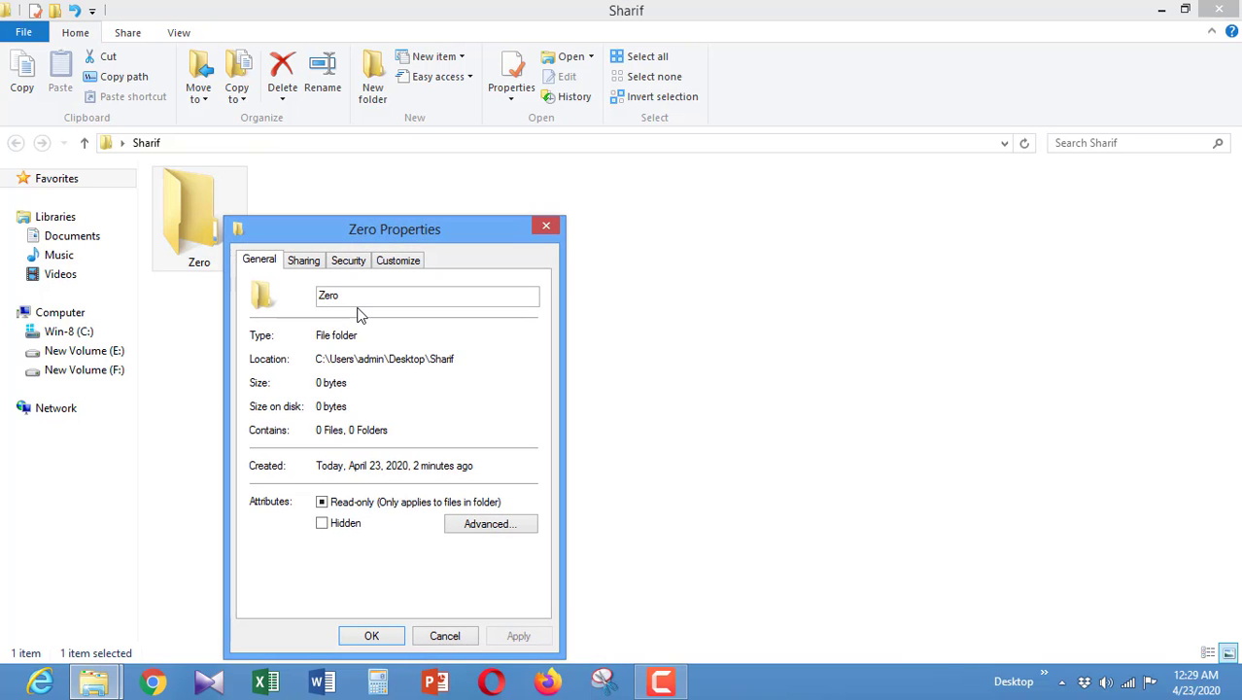
pyautogui.click(352, 264)
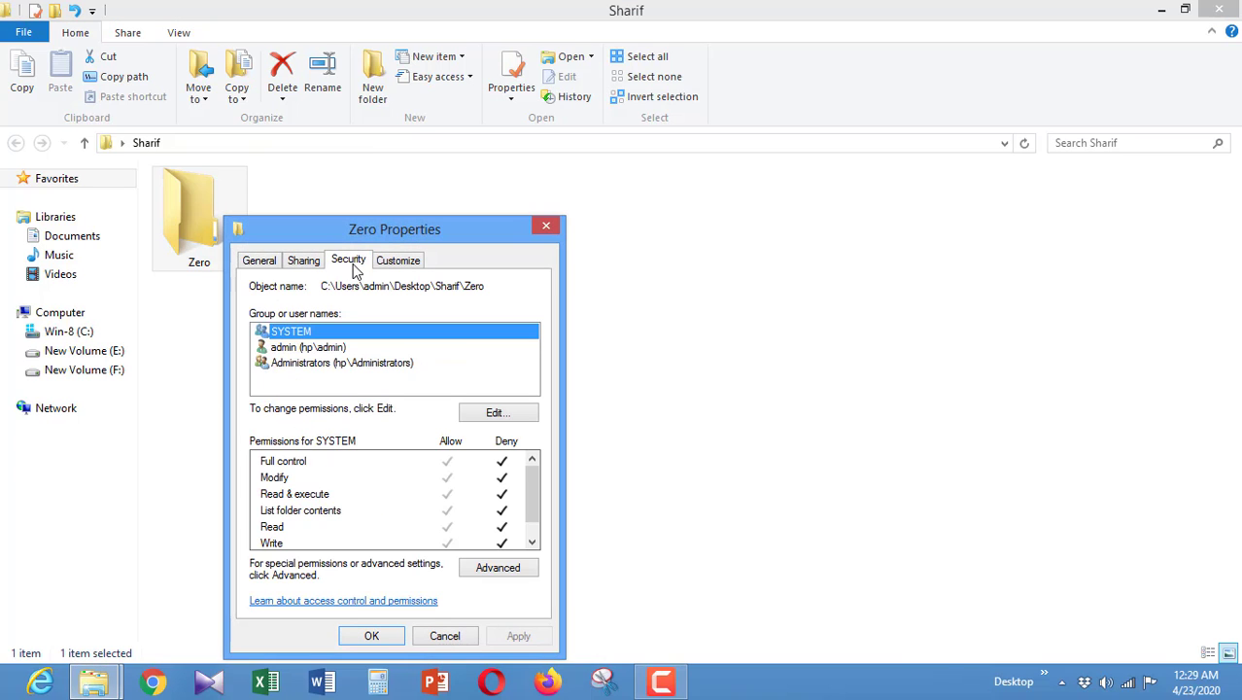
pyautogui.click(486, 413)
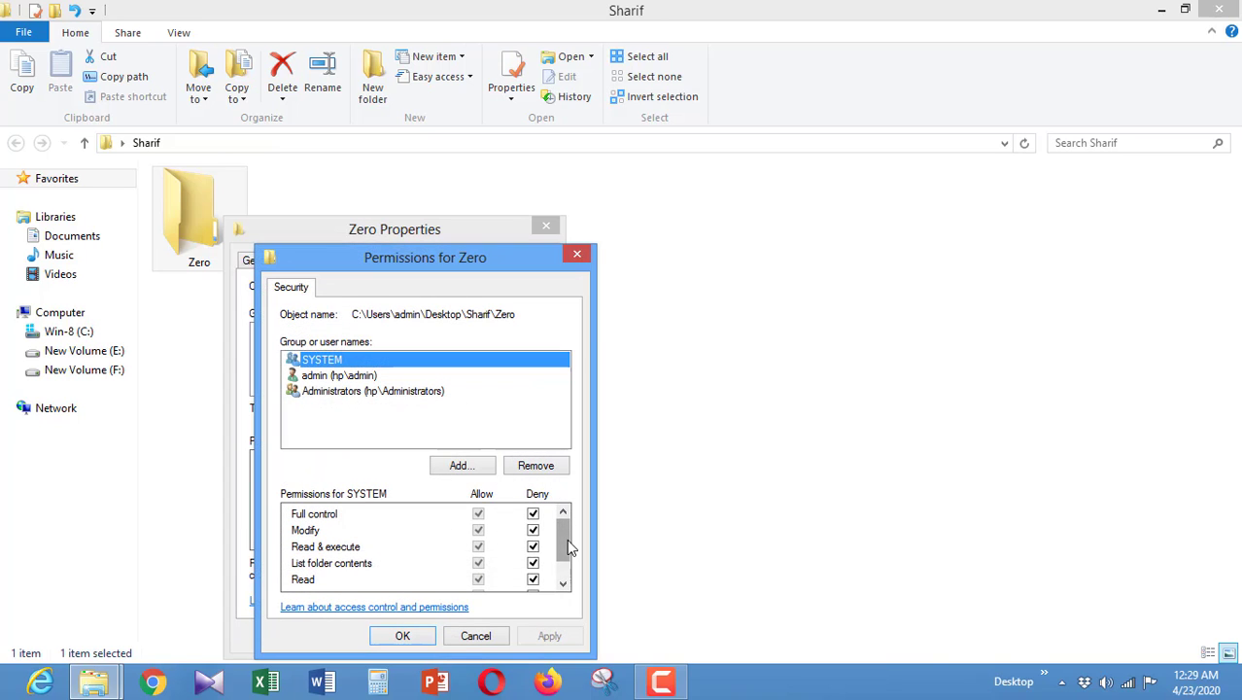
pyautogui.click(533, 513)
pyautogui.click(532, 530)
pyautogui.click(532, 546)
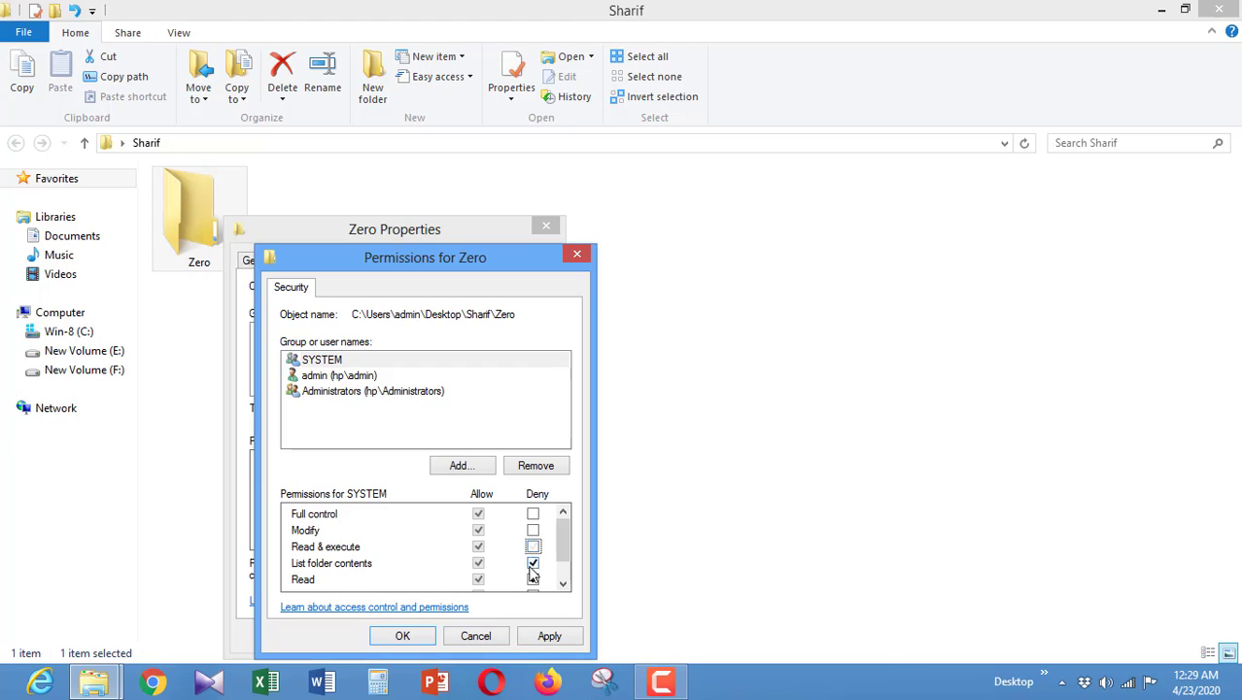
pyautogui.click(532, 564)
pyautogui.click(533, 577)
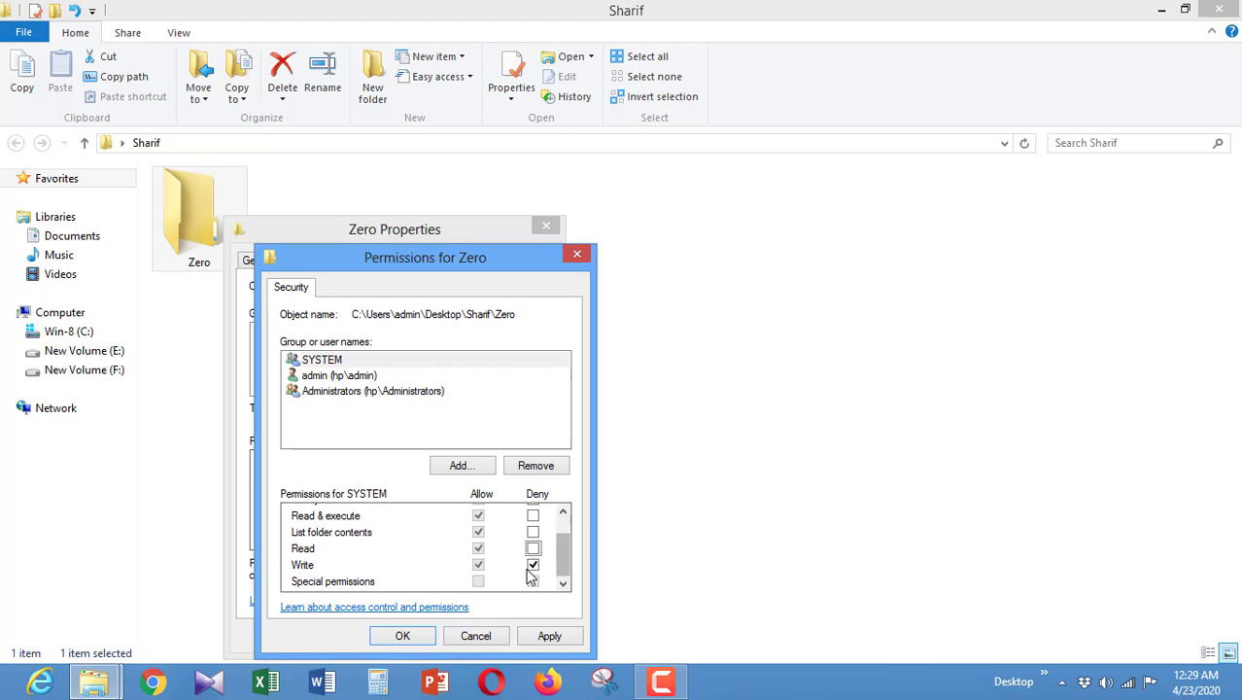
pyautogui.click(532, 564)
# Clear every Deny entry for the admin user, from Full control through Write.
pyautogui.click(355, 383)
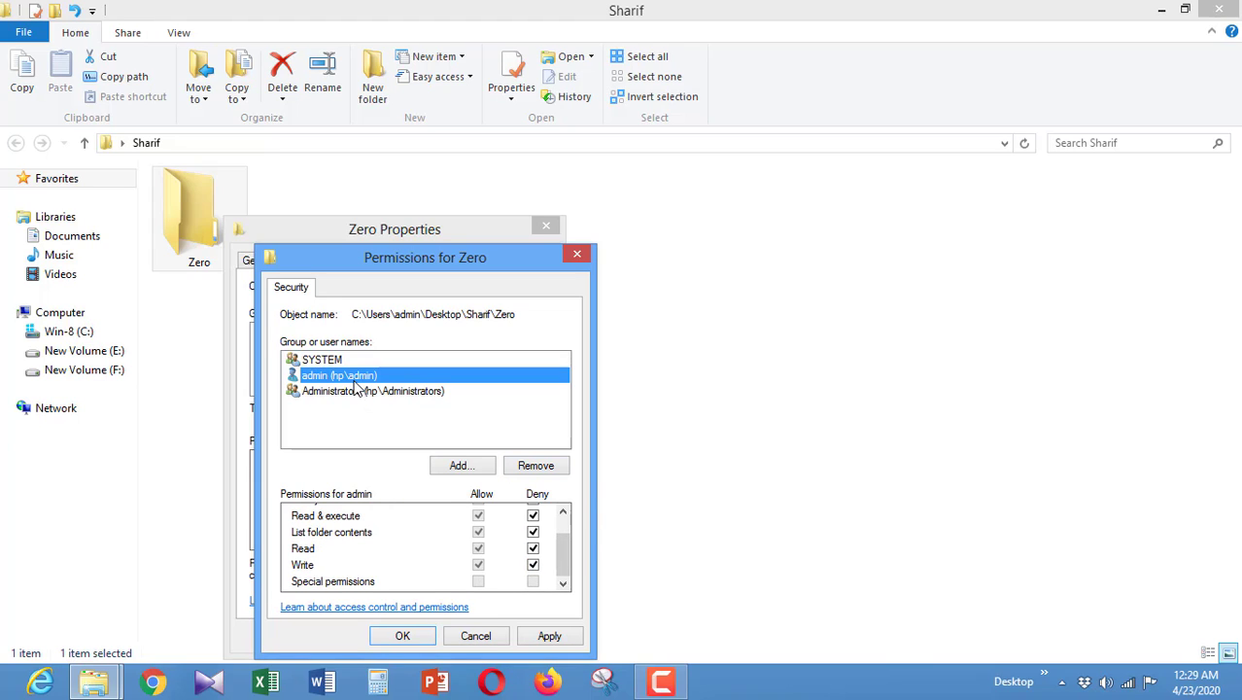
pyautogui.moveTo(564, 563); pyautogui.dragTo(576, 496)
pyautogui.click(532, 514)
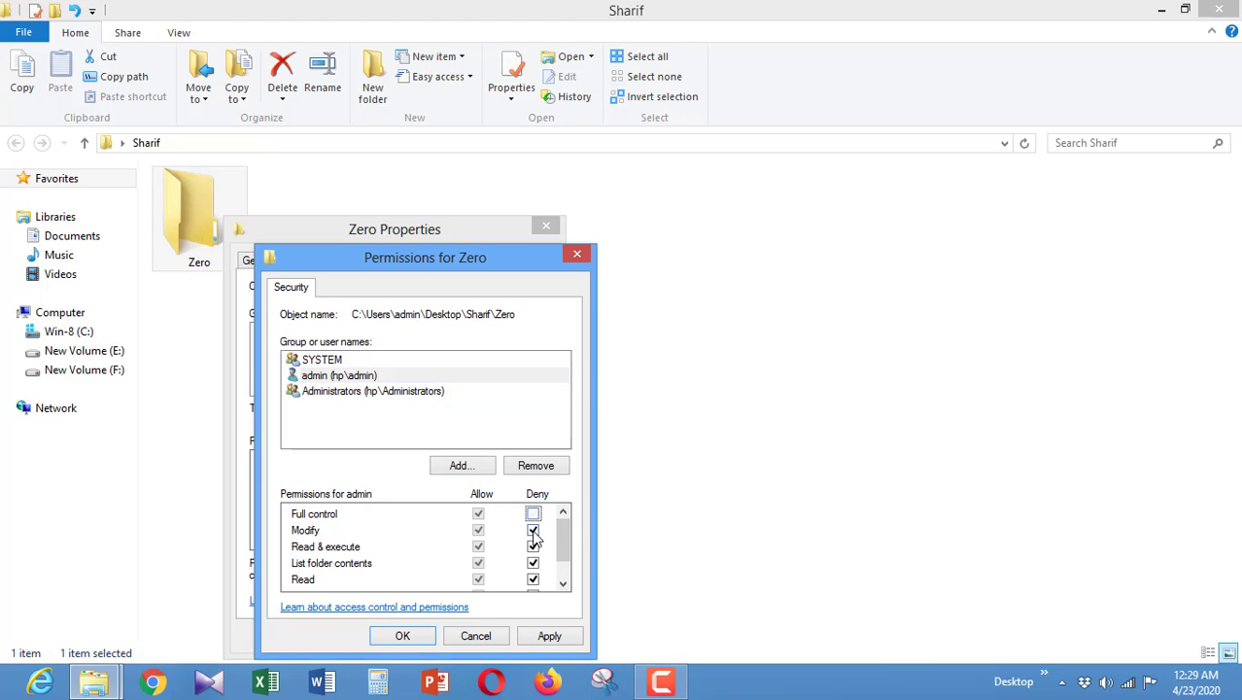
pyautogui.click(532, 529)
pyautogui.click(532, 546)
pyautogui.click(533, 562)
pyautogui.click(532, 579)
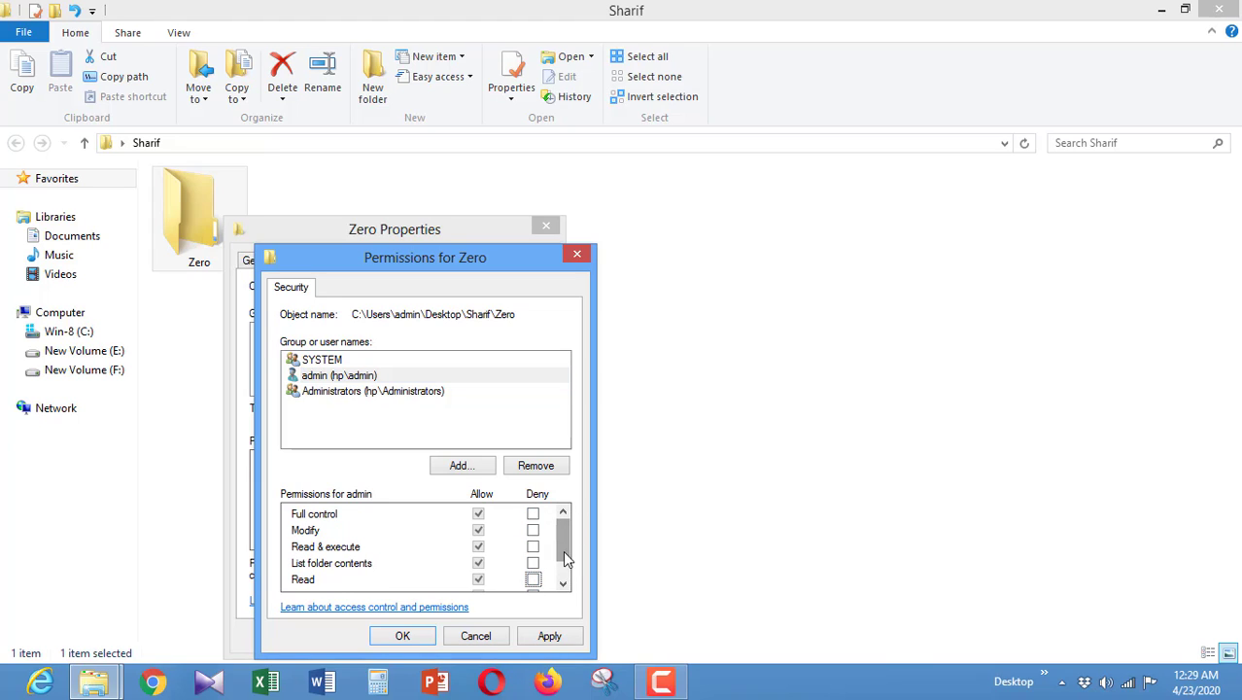
pyautogui.moveTo(566, 558); pyautogui.dragTo(566, 573)
pyautogui.click(533, 565)
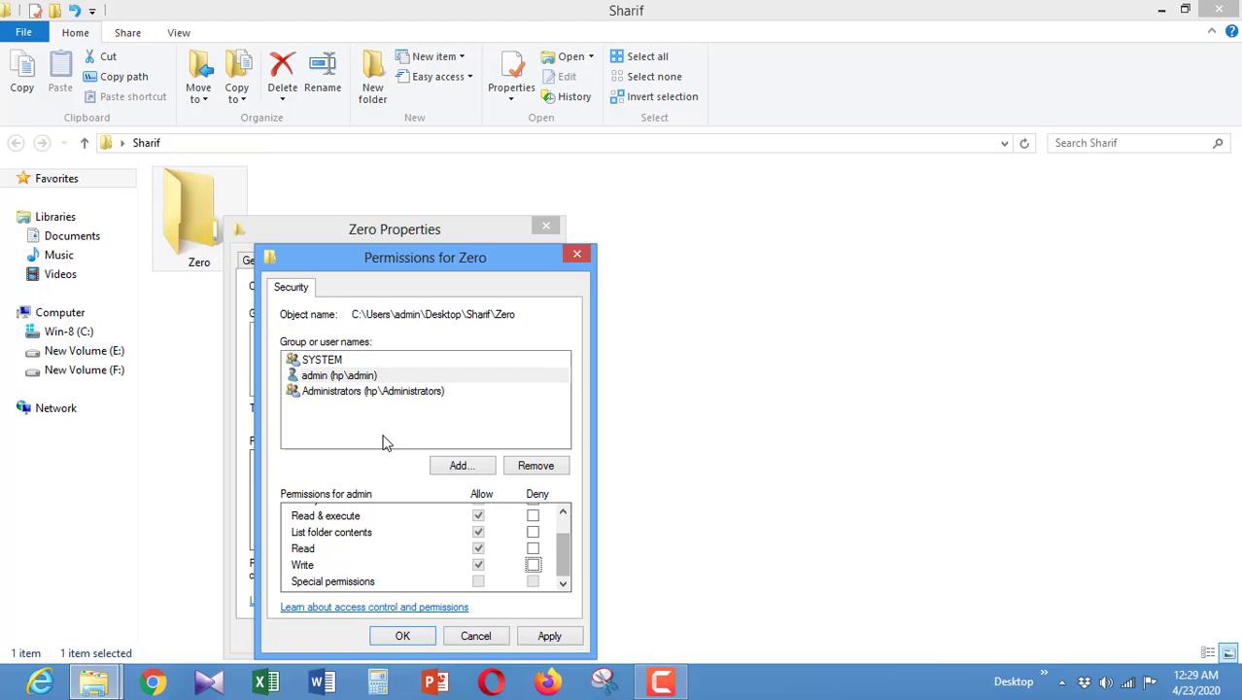
# Clear every Deny entry for the Administrators group, apply the permission changes, and close the Zero folder's properties.
pyautogui.click(360, 393)
pyautogui.moveTo(564, 559); pyautogui.dragTo(563, 530)
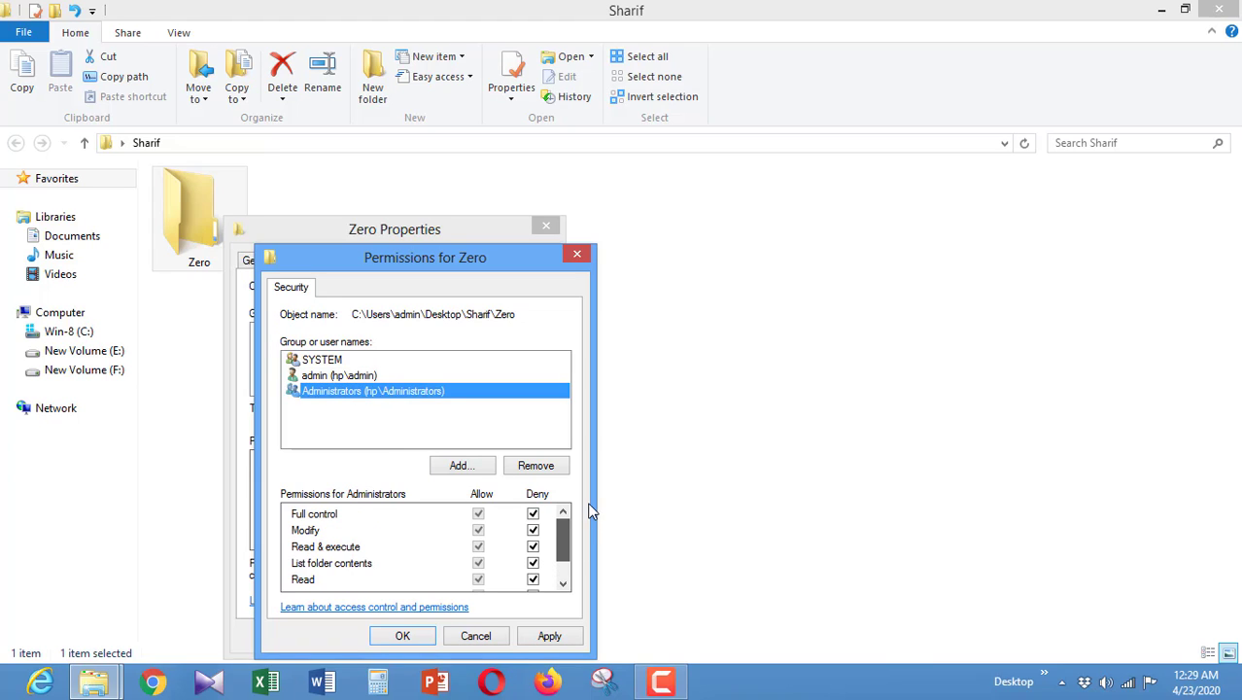
pyautogui.click(532, 513)
pyautogui.click(533, 529)
pyautogui.click(532, 546)
pyautogui.click(532, 563)
pyautogui.click(532, 579)
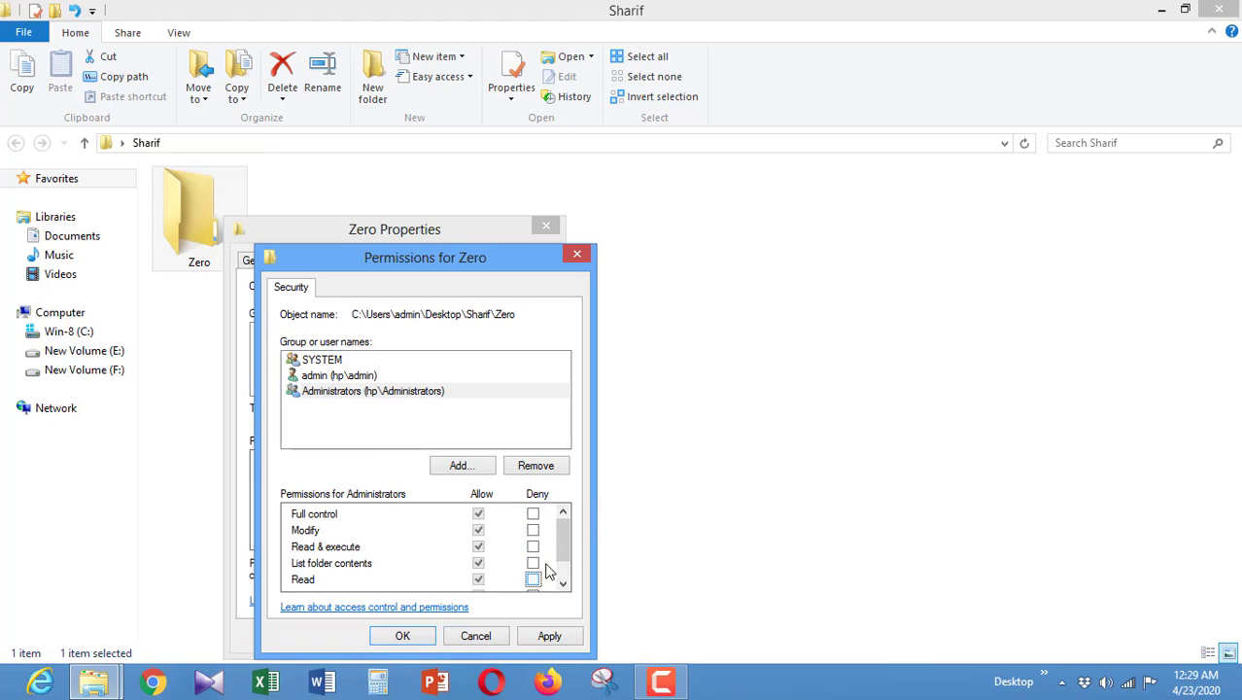
pyautogui.moveTo(561, 558); pyautogui.dragTo(561, 574)
pyautogui.click(533, 565)
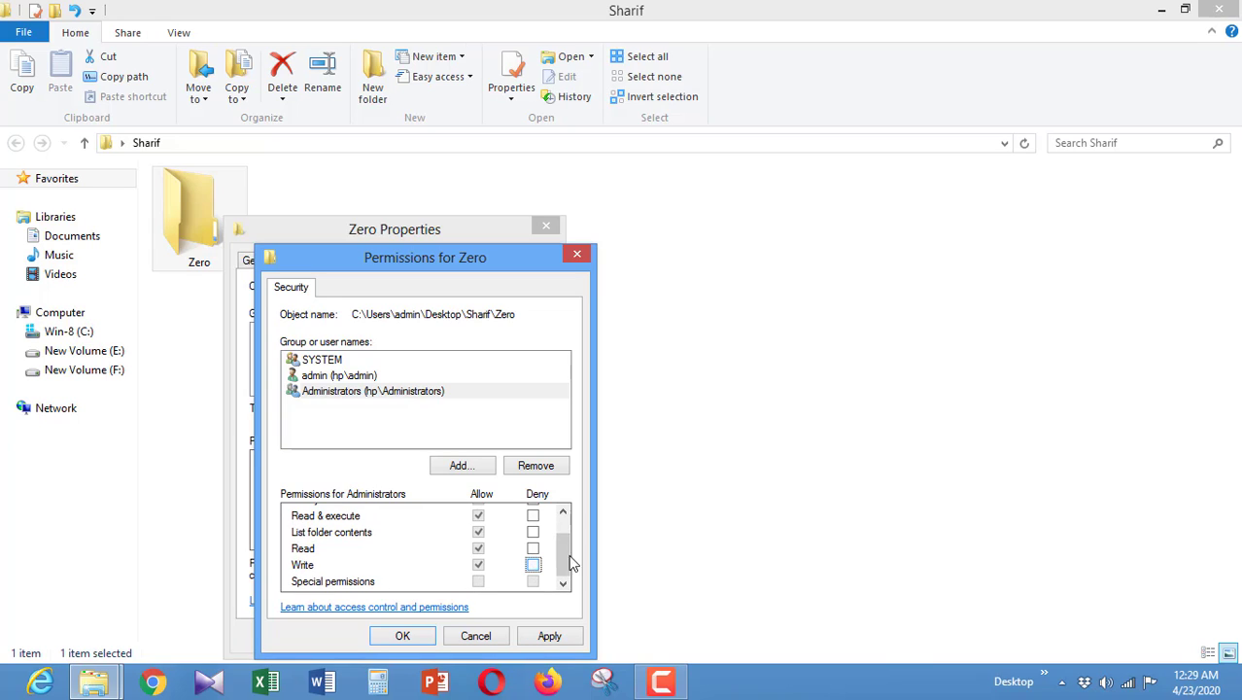
pyautogui.click(550, 637)
pyautogui.click(420, 637)
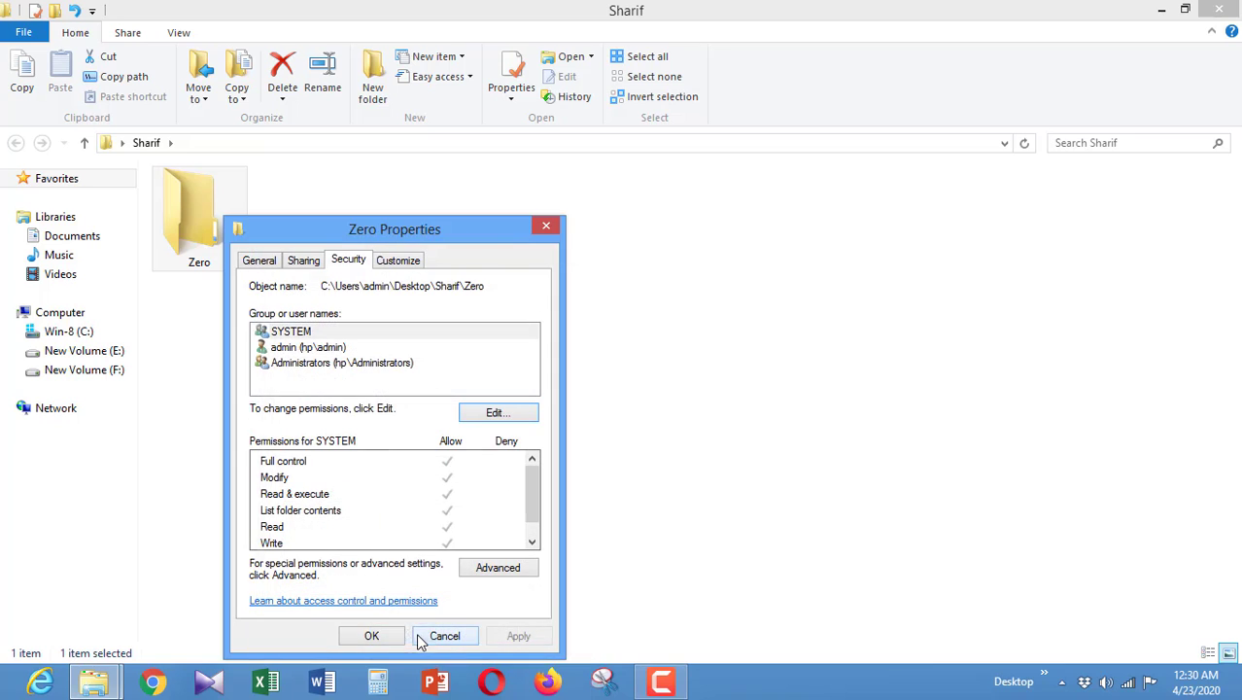
pyautogui.click(375, 635)
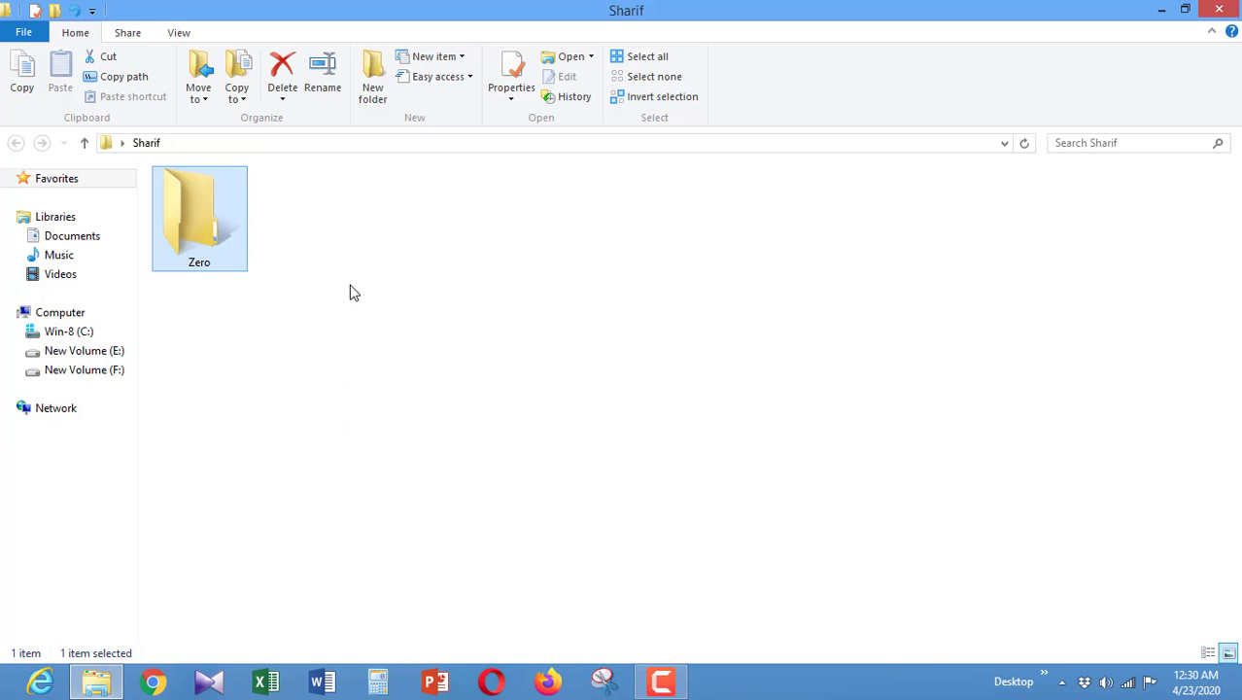
# Delete the Zero folder as a test and undo the deletion to restore it.
pyautogui.rightClick(222, 232)
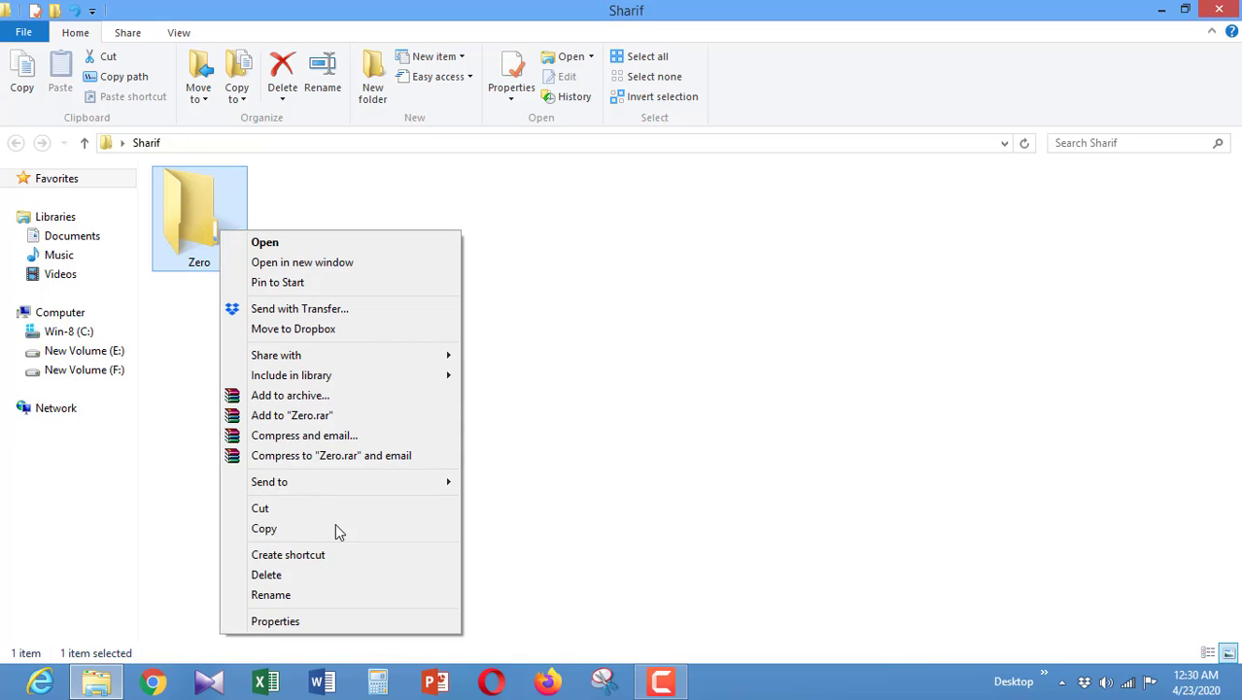
pyautogui.click(334, 574)
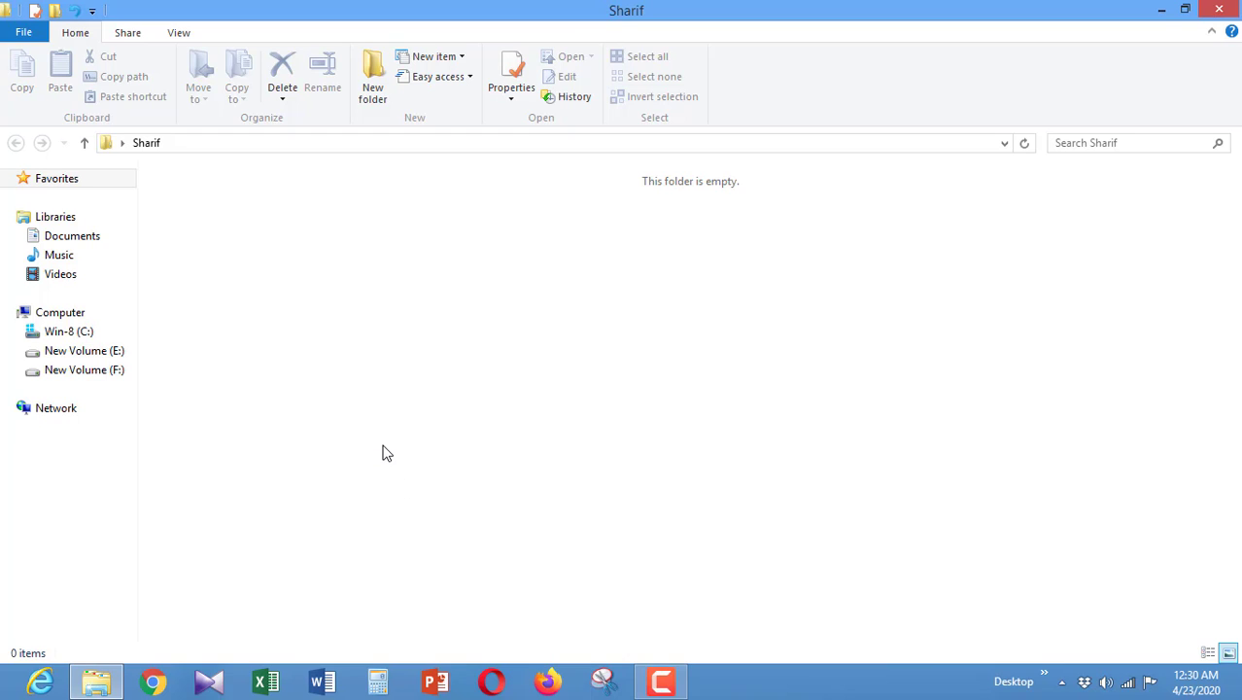
pyautogui.hotkey('ctrl', 'z')
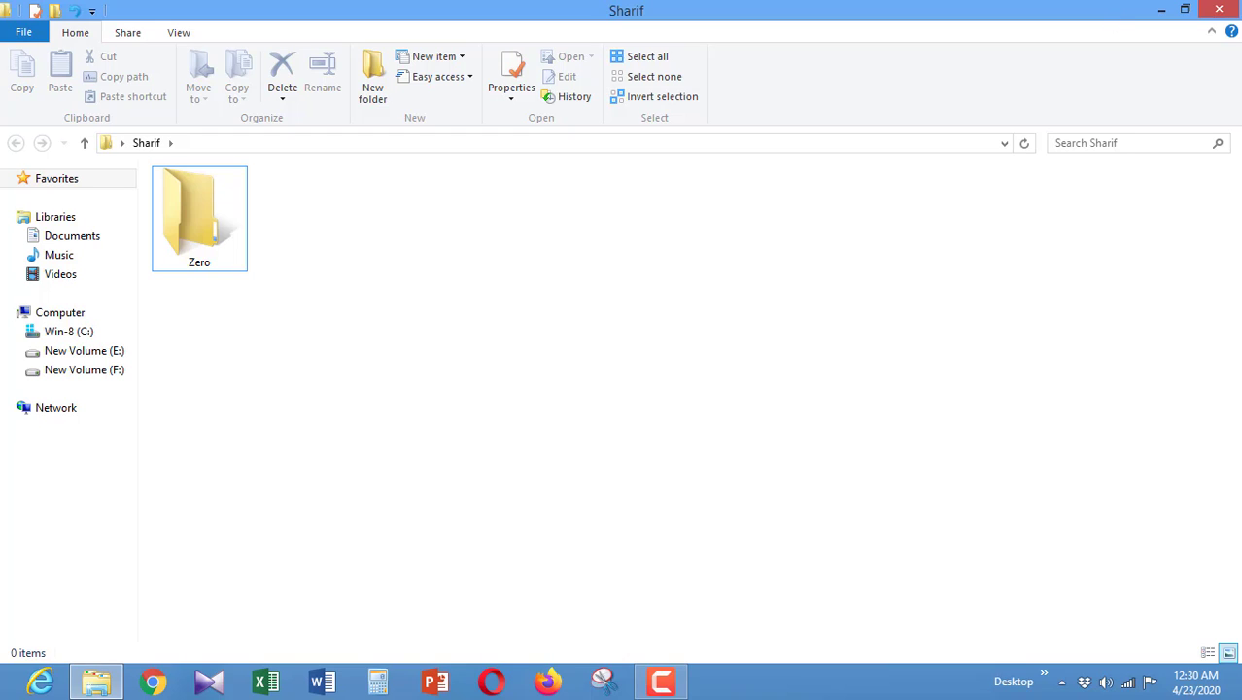
pyautogui.moveTo(1226, 8)
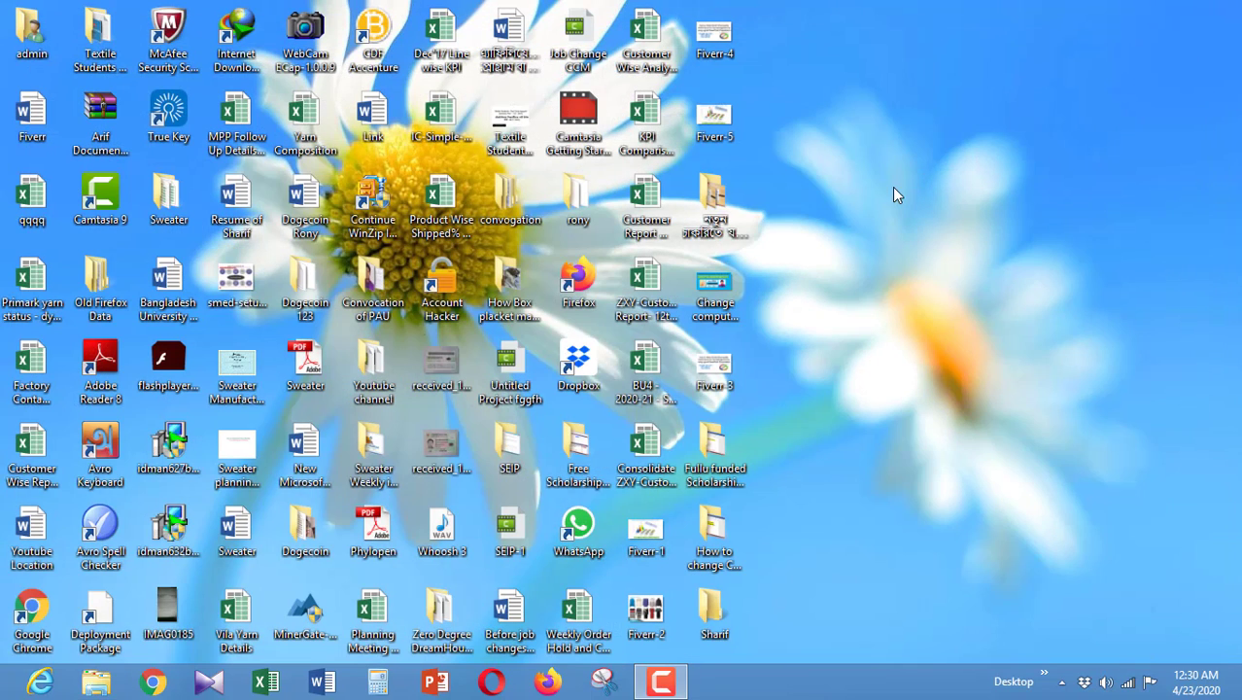